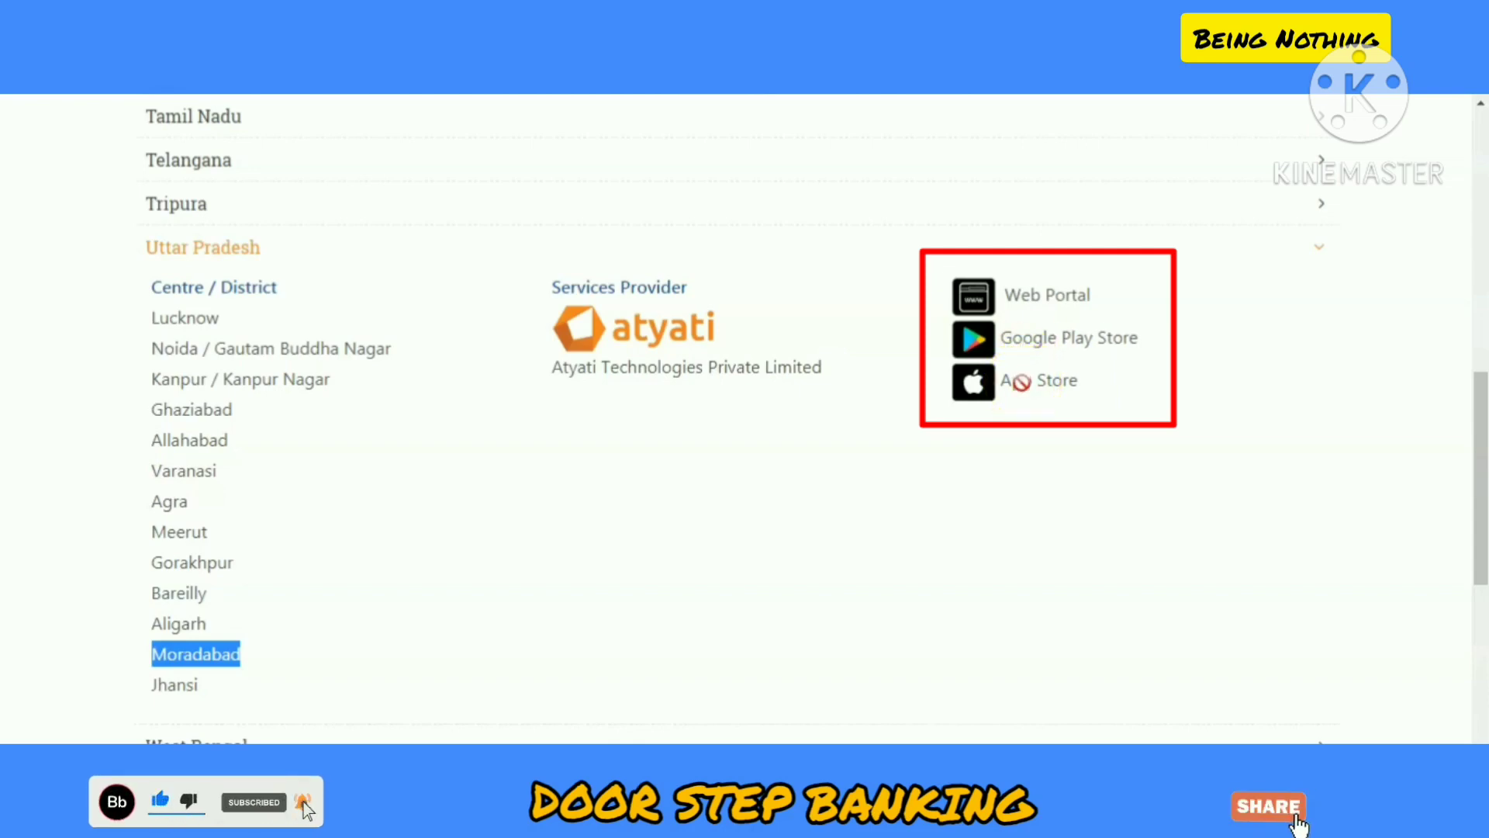
Step: Open the Doorstep Banking web portal and go to the new-user Sign Up registration page
click(1034, 298)
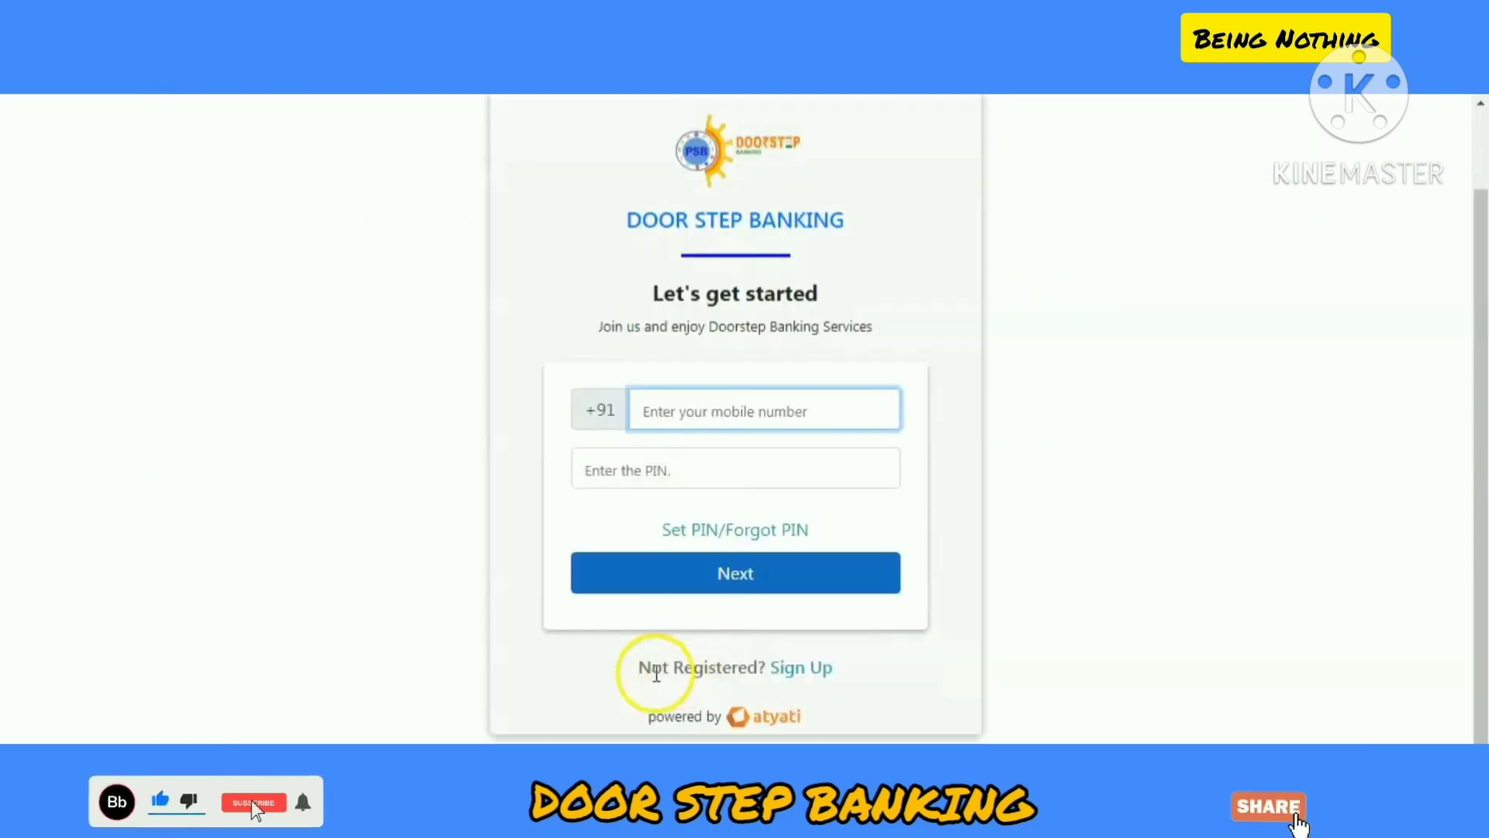
right_click(798, 672)
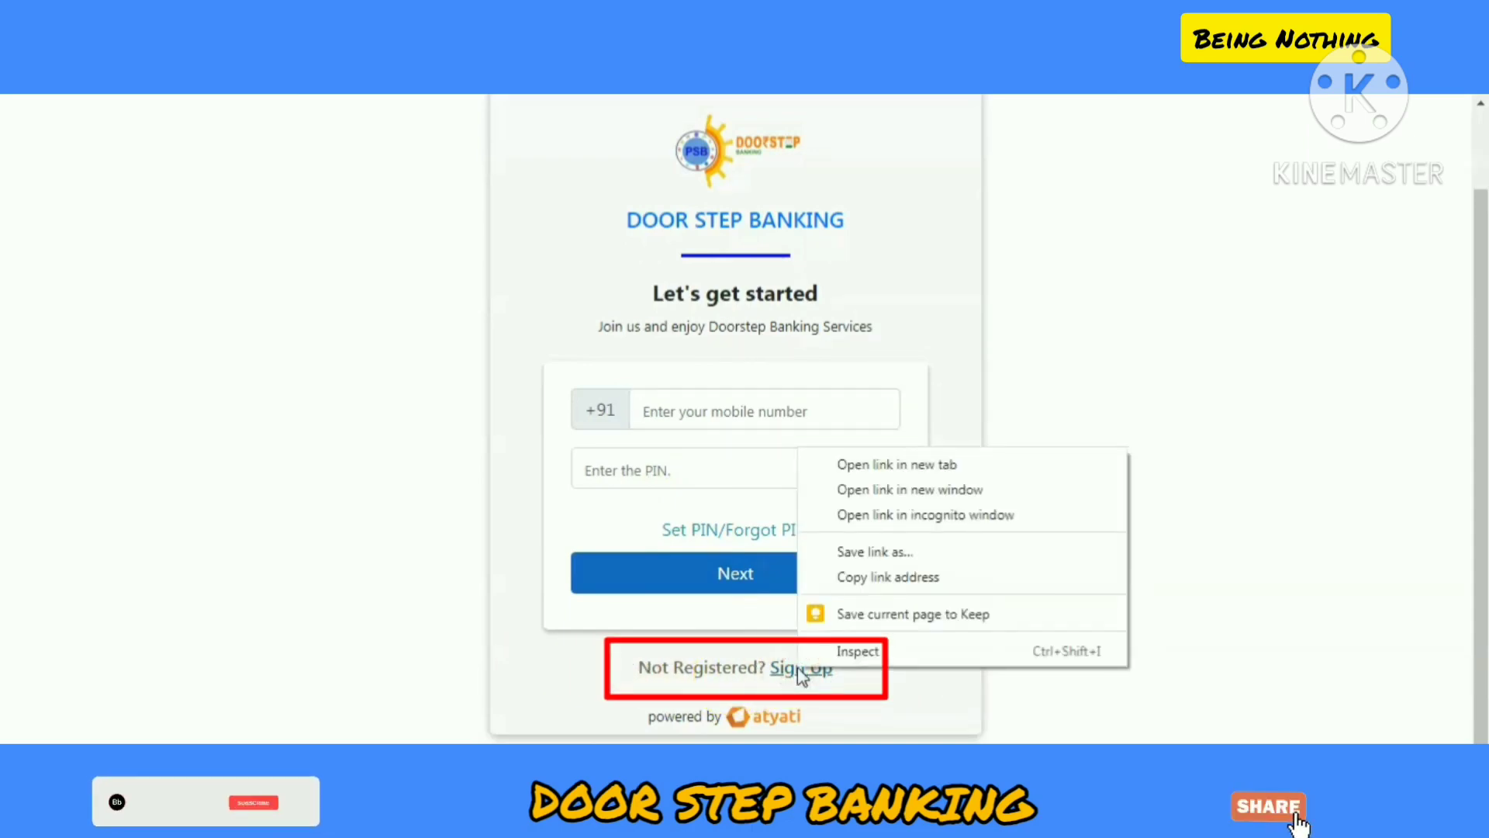
click(797, 669)
click(783, 673)
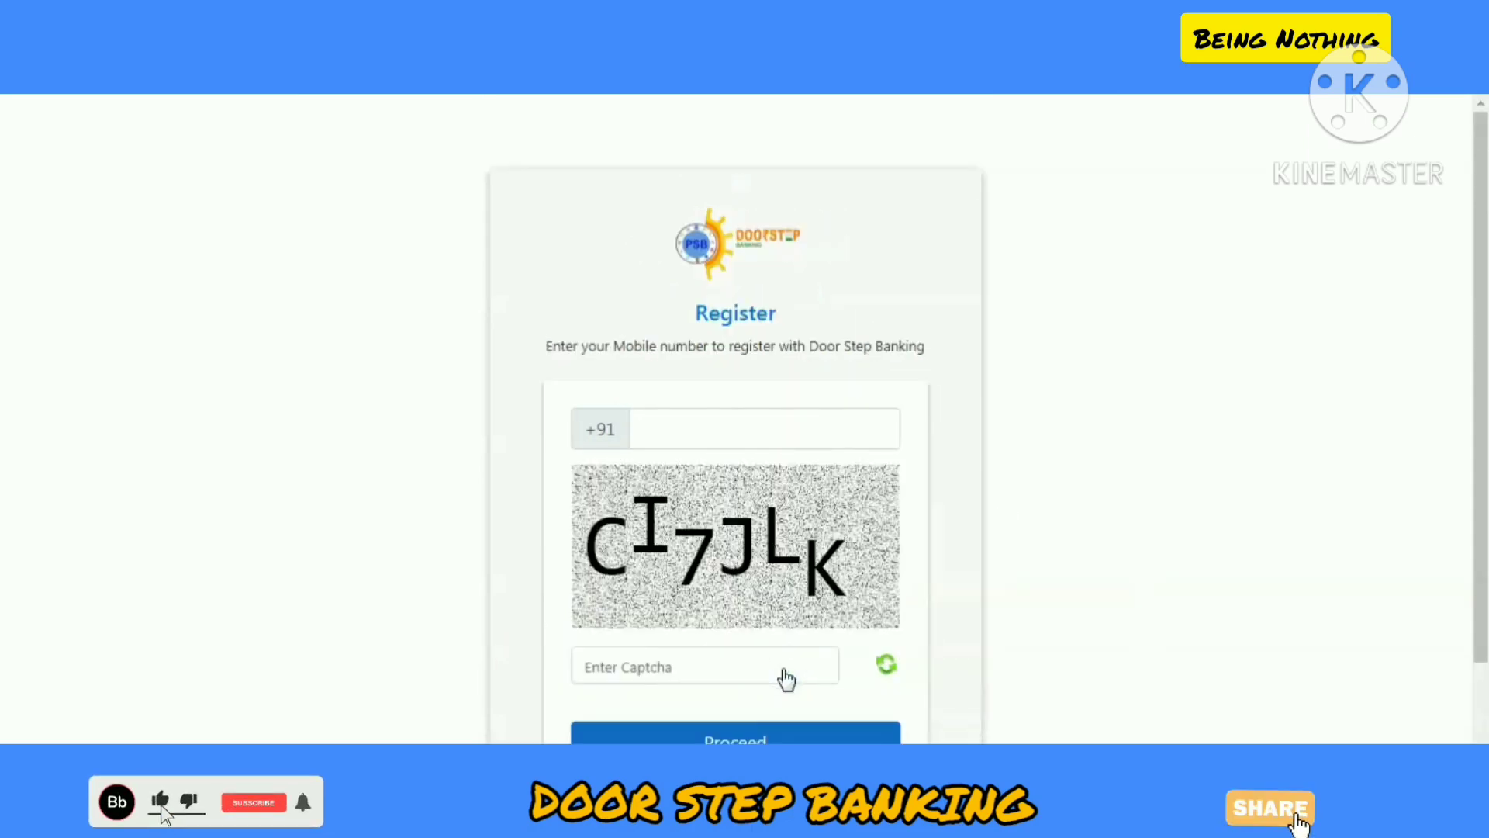
Step: Enter the mobile number and captcha, then submit to reach OTP verification
click(710, 421)
text(800)
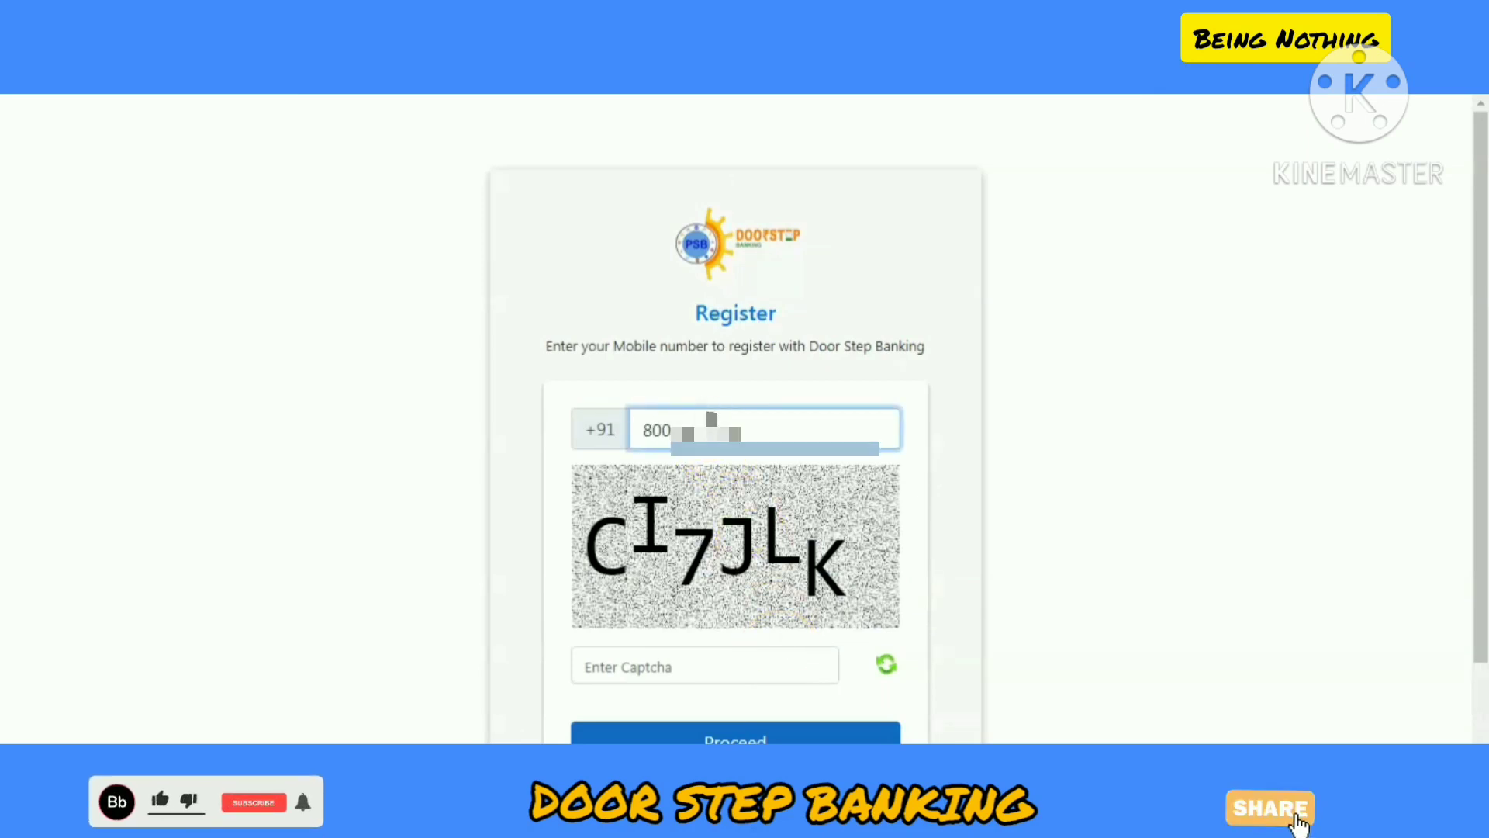
click(709, 665)
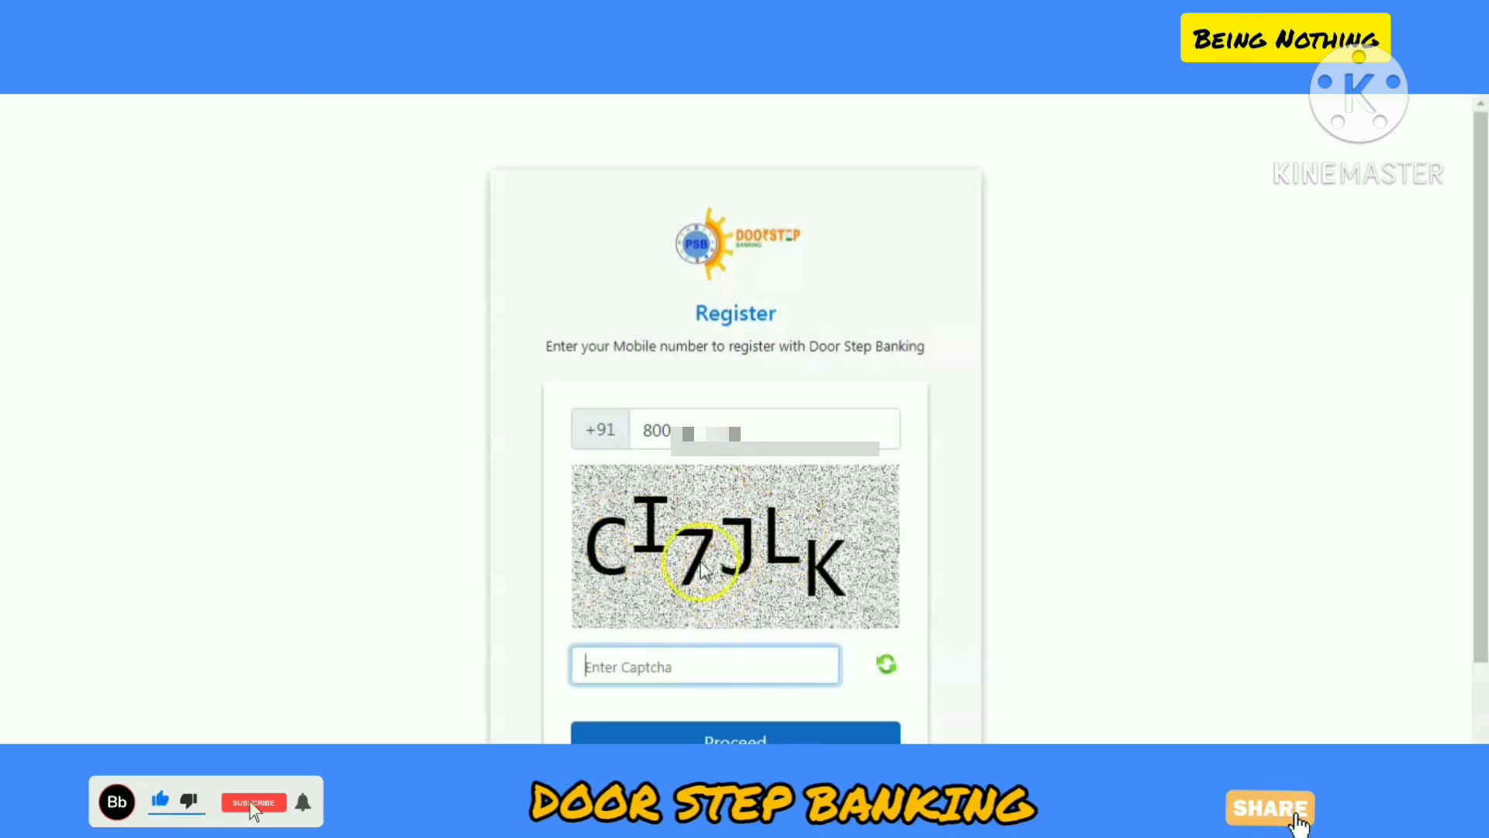
click(682, 665)
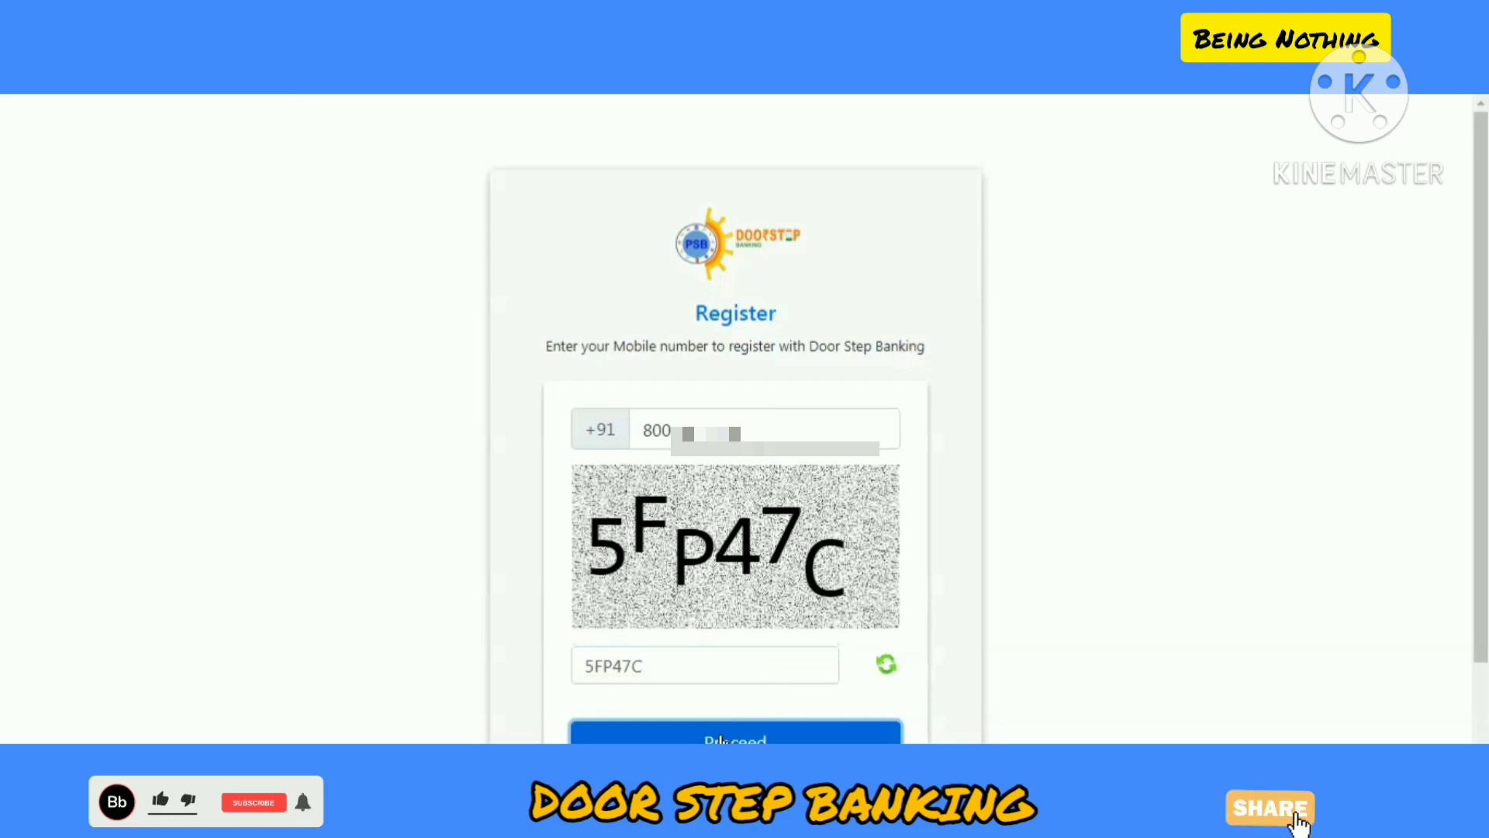
click(720, 740)
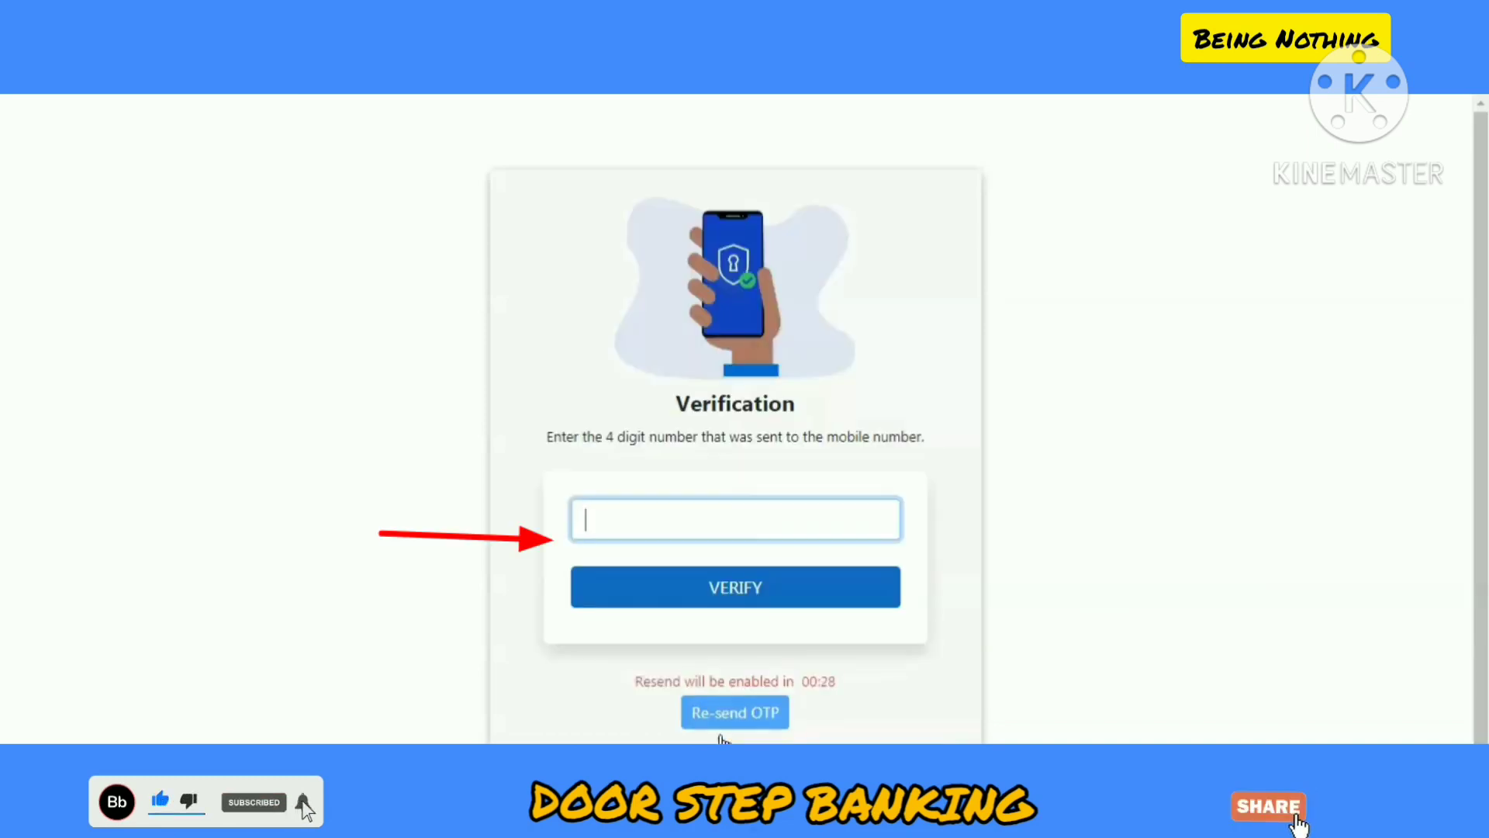
Step: Enter the 4-digit OTP and verify it
text(••••)
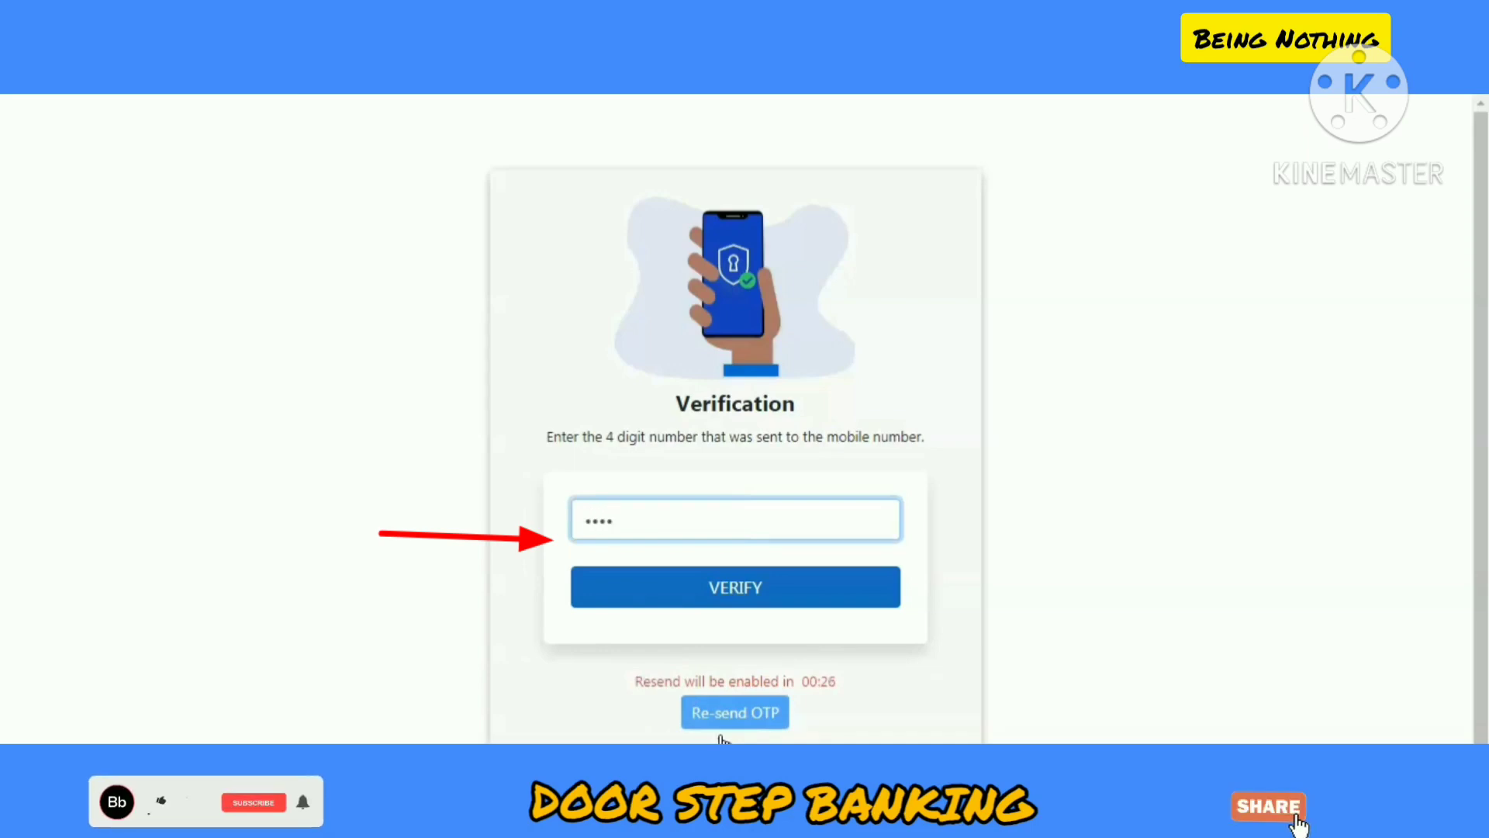
click(727, 588)
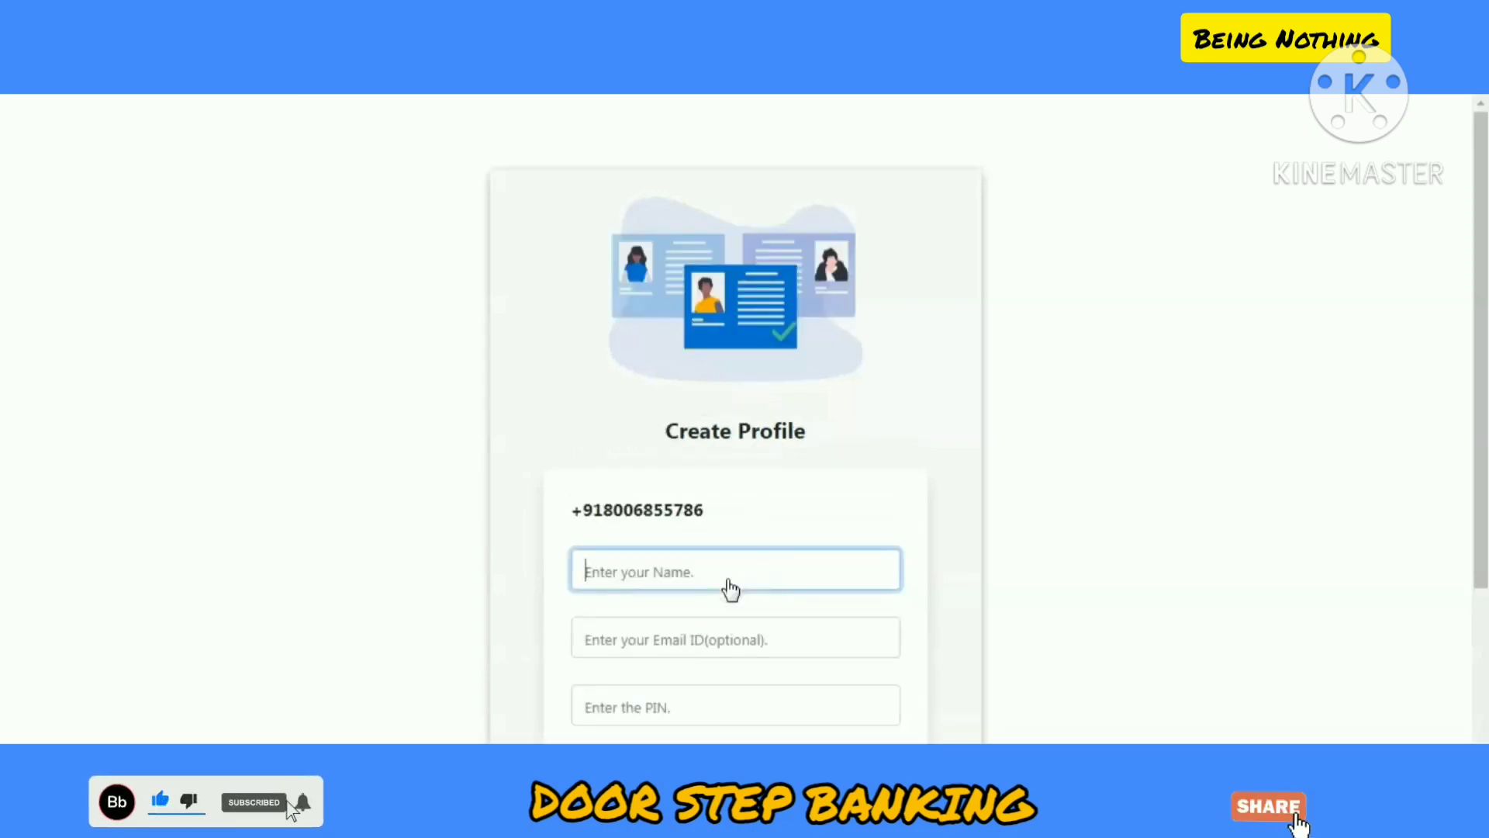
scroll(728, 590, down, 3)
Step: Fill in the user's name, e-mail and PIN twice, accept the terms, and create the profile
text(SHASHANK)
key(Tab)
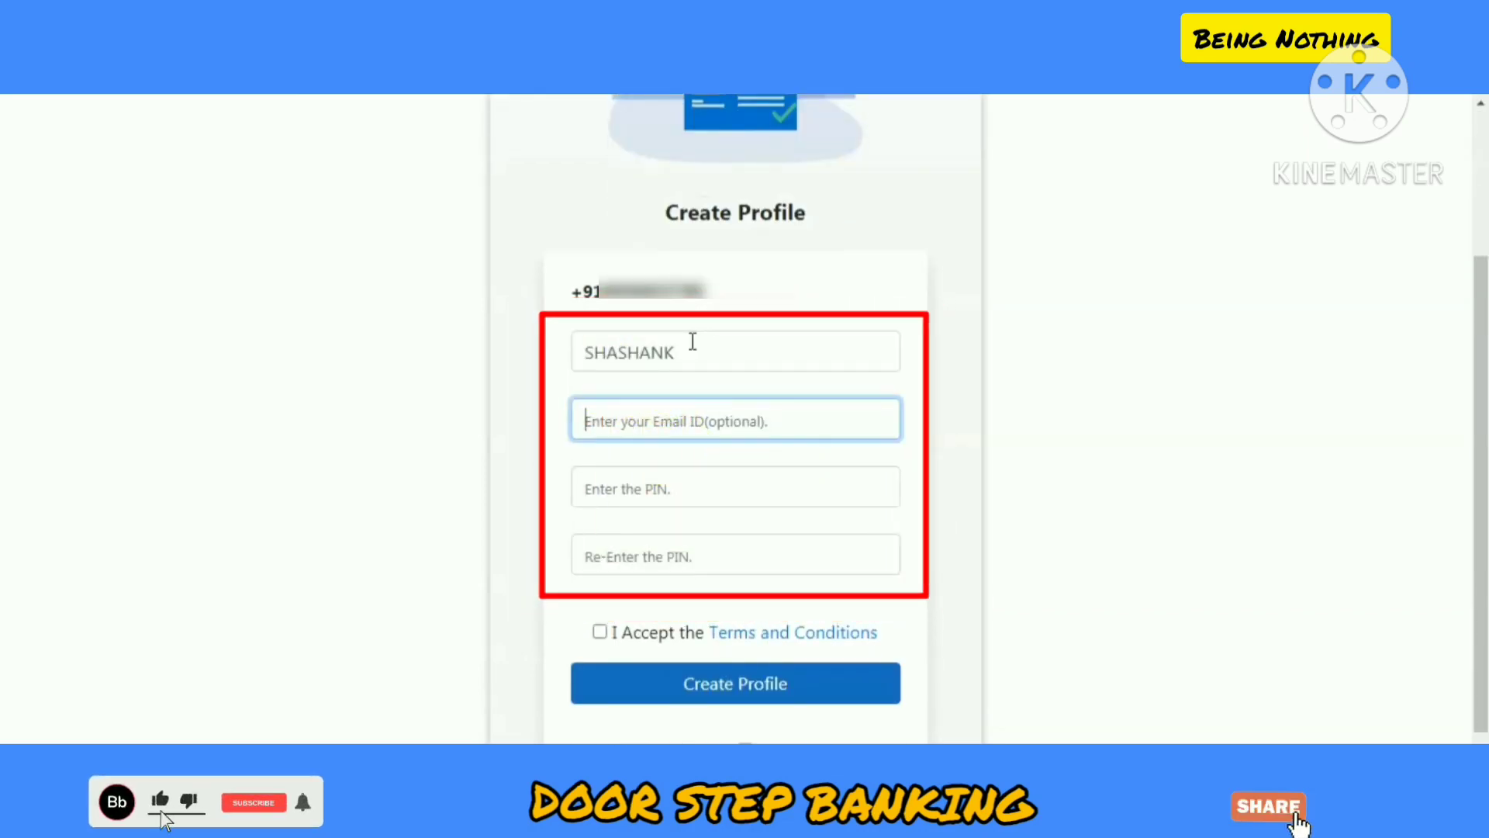
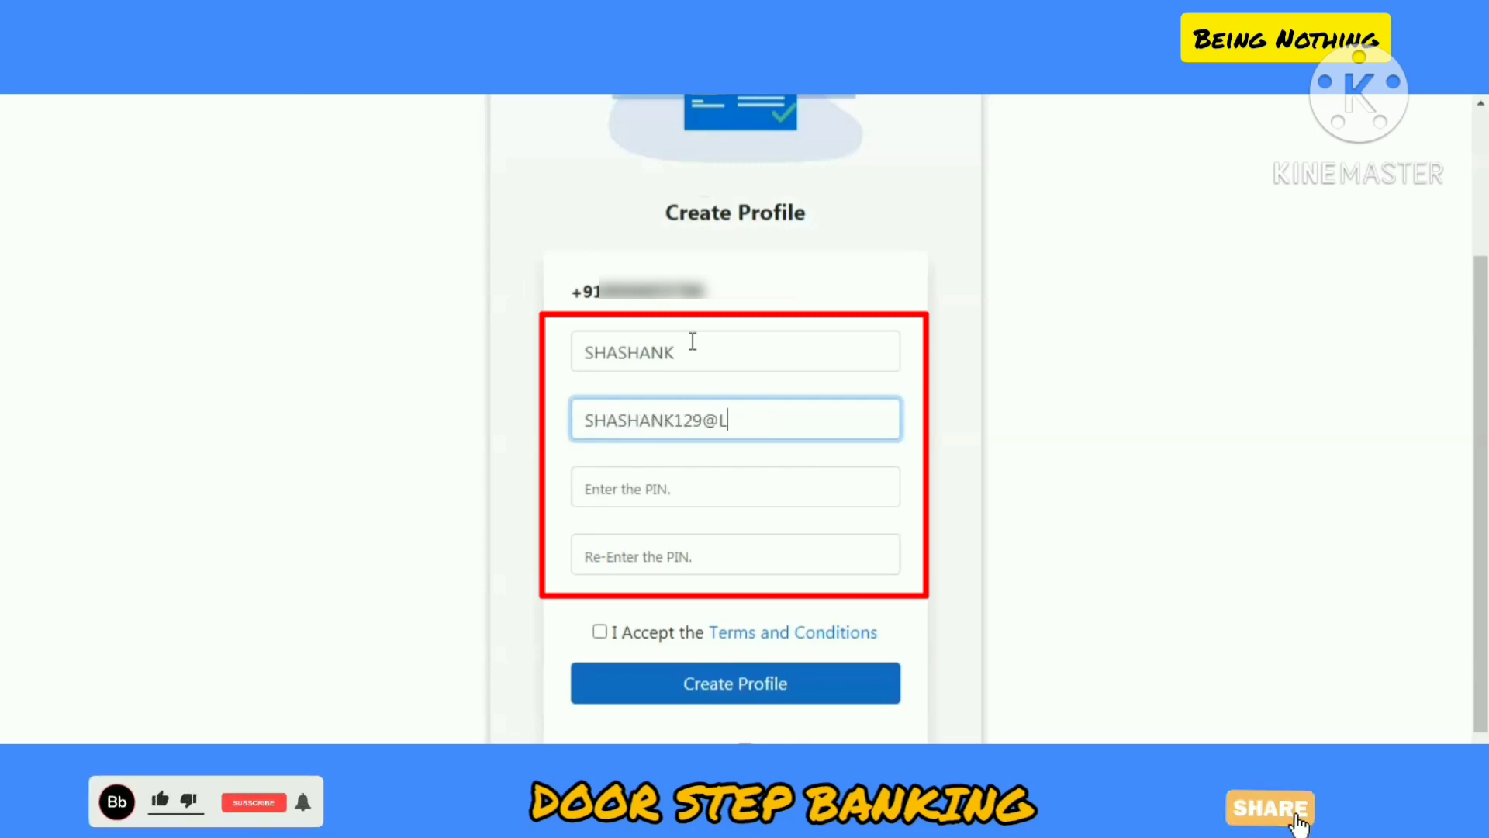
key(Tab)
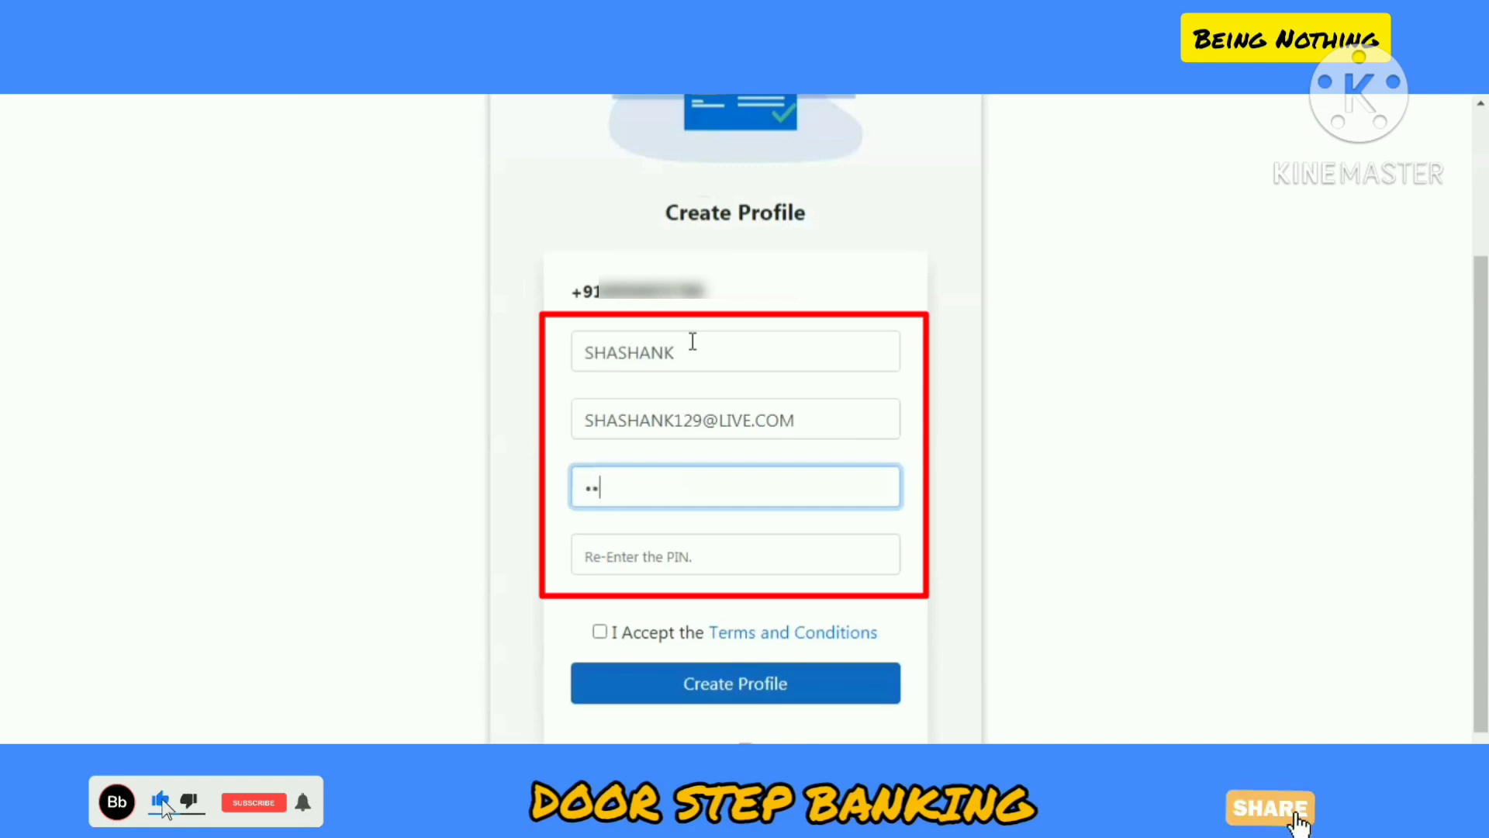
key(Tab)
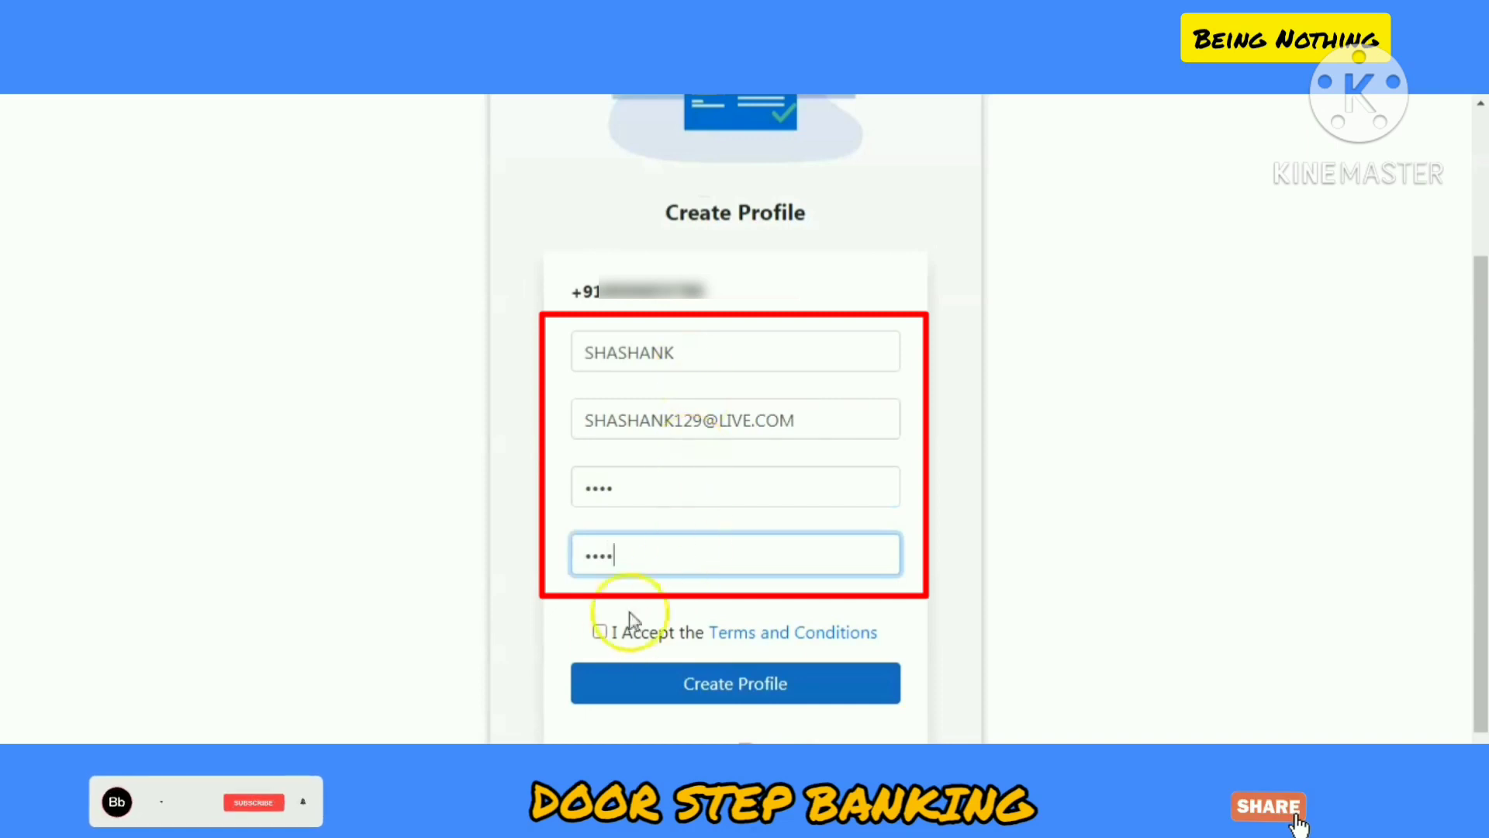
click(601, 635)
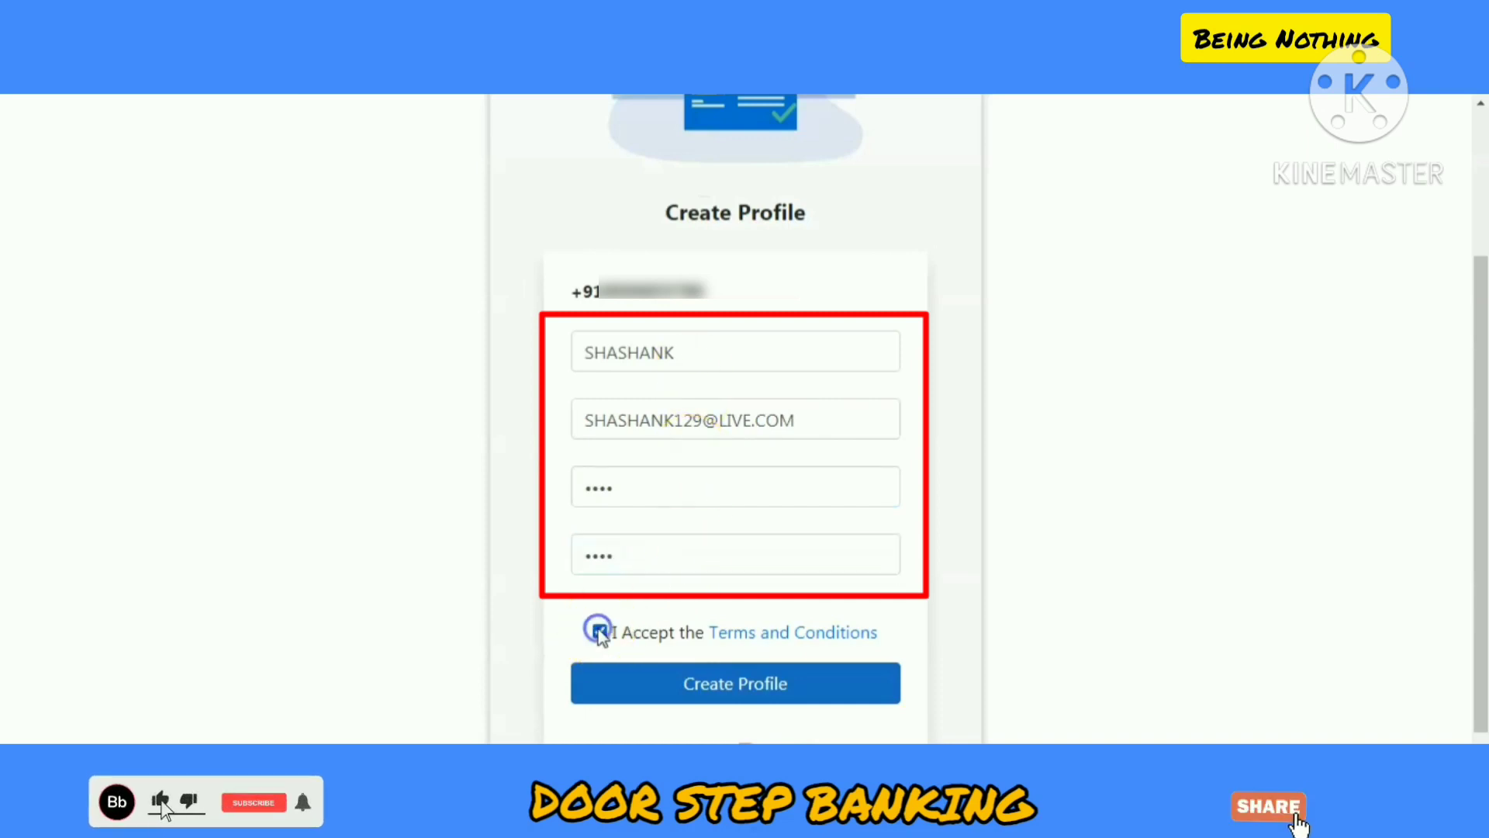
click(779, 695)
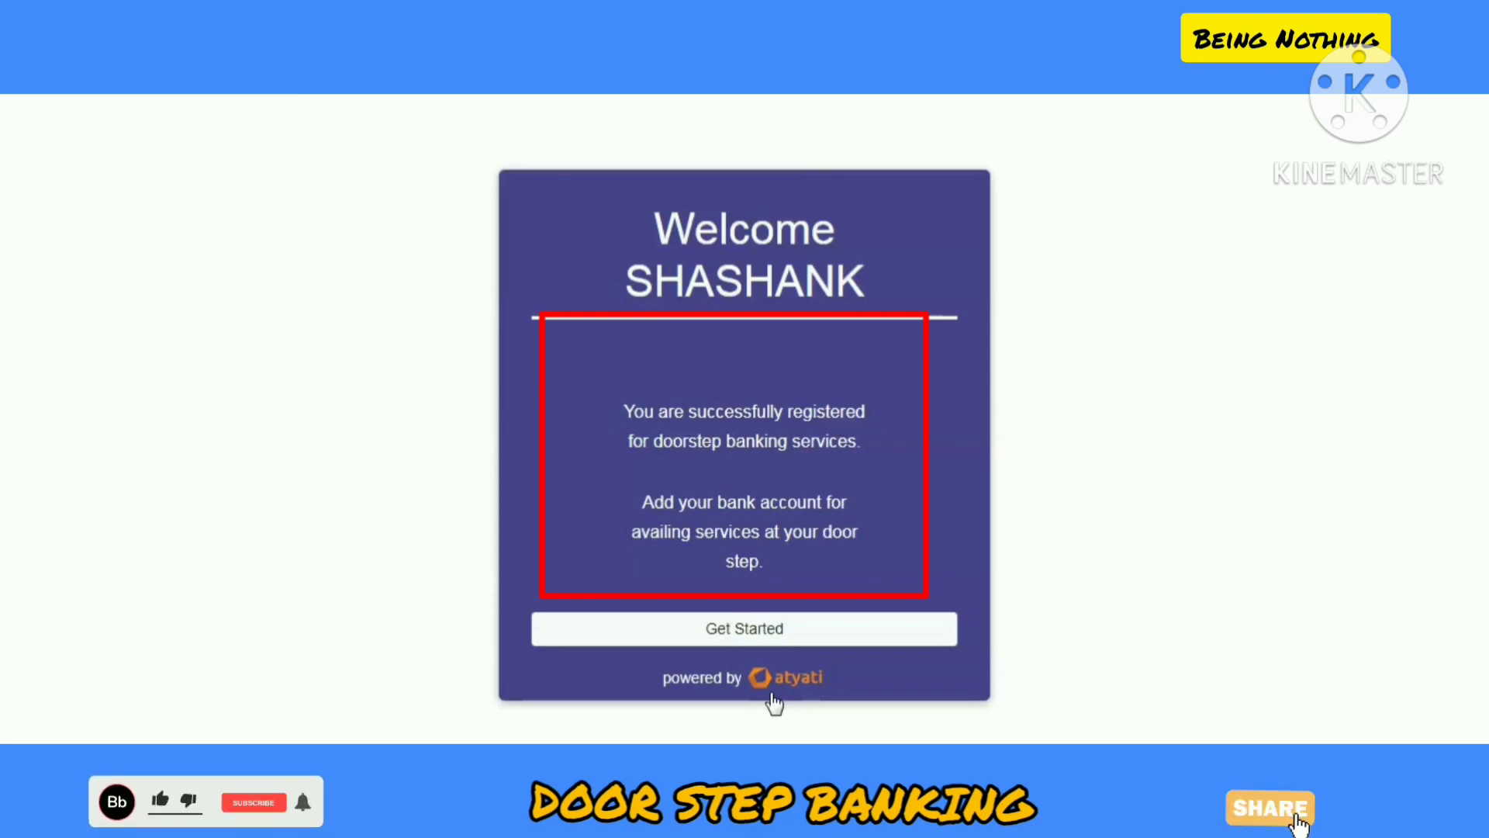
click(757, 632)
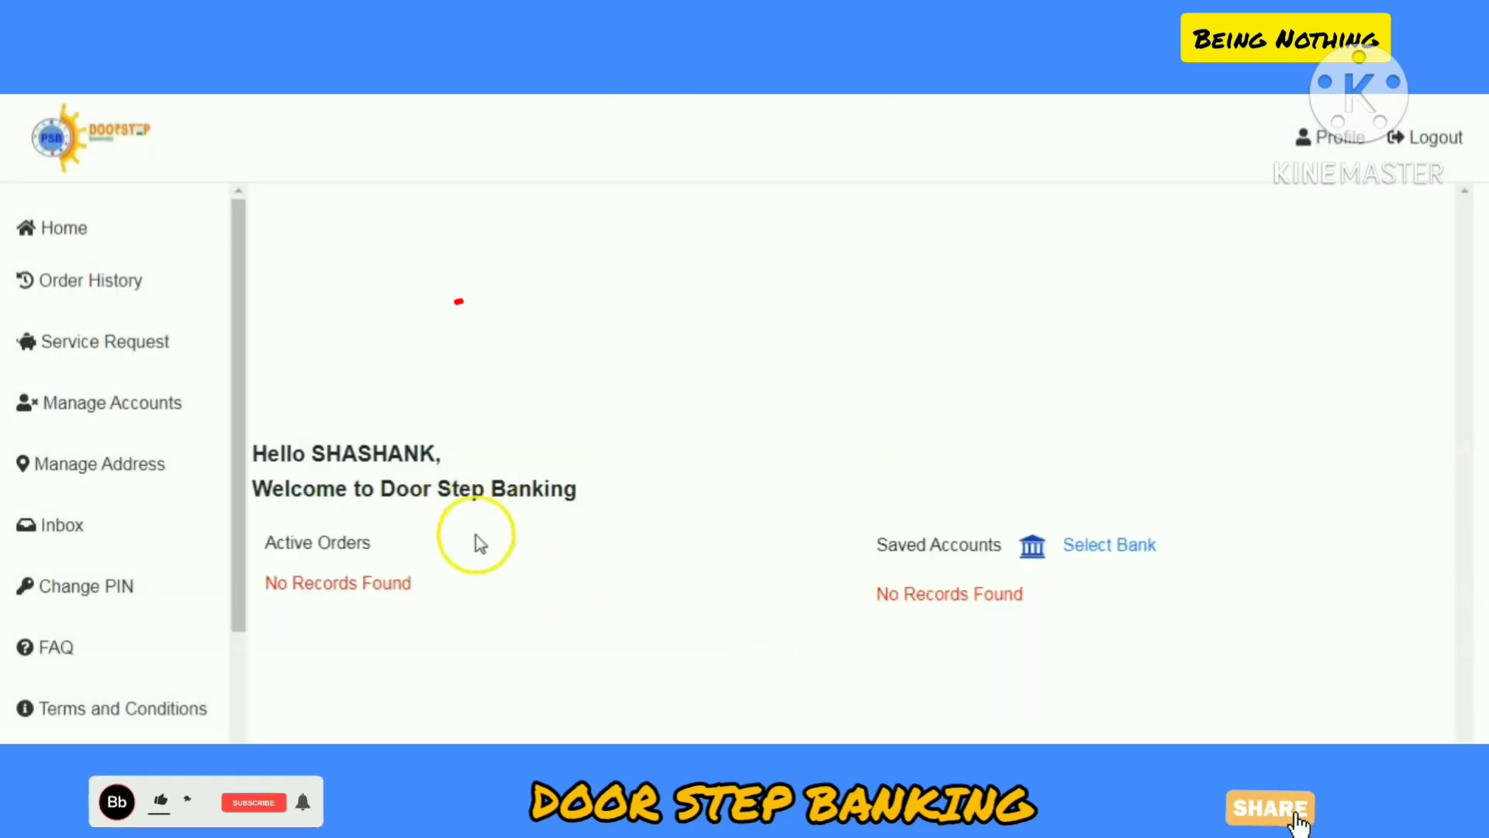
scroll(86, 469, down, 3)
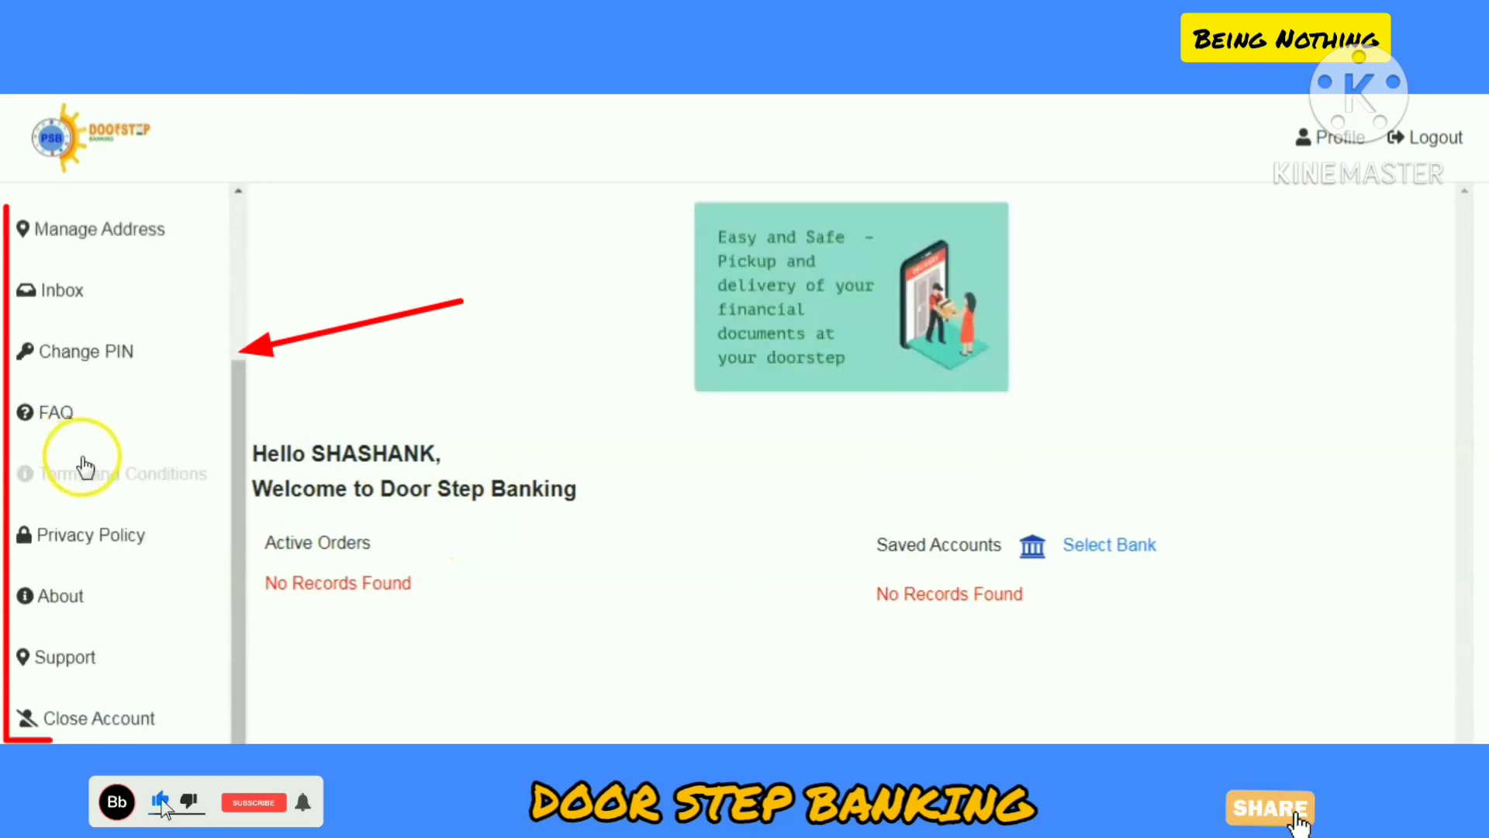
scroll(85, 461, up, 3)
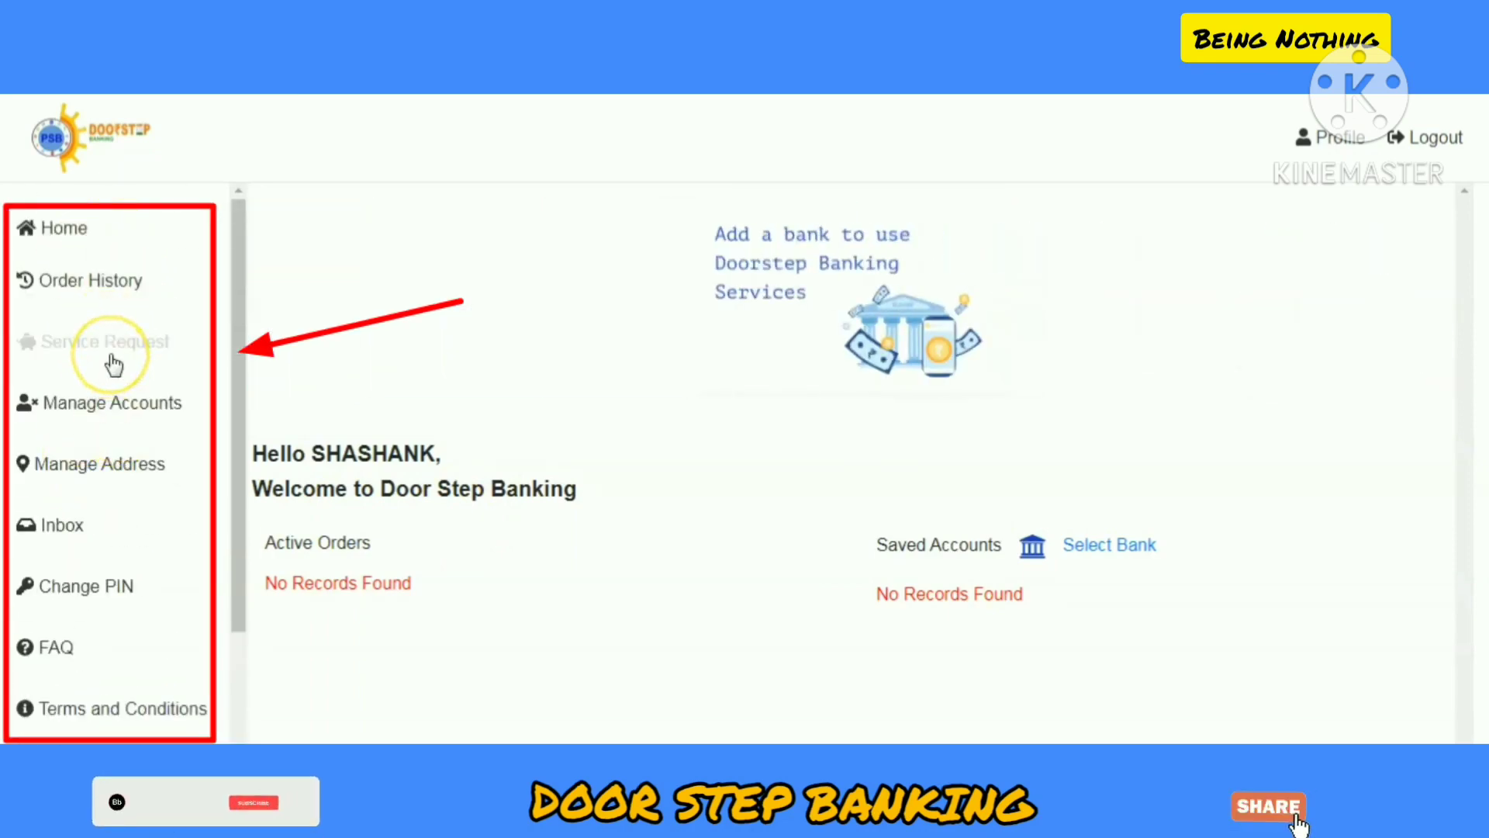
click(102, 419)
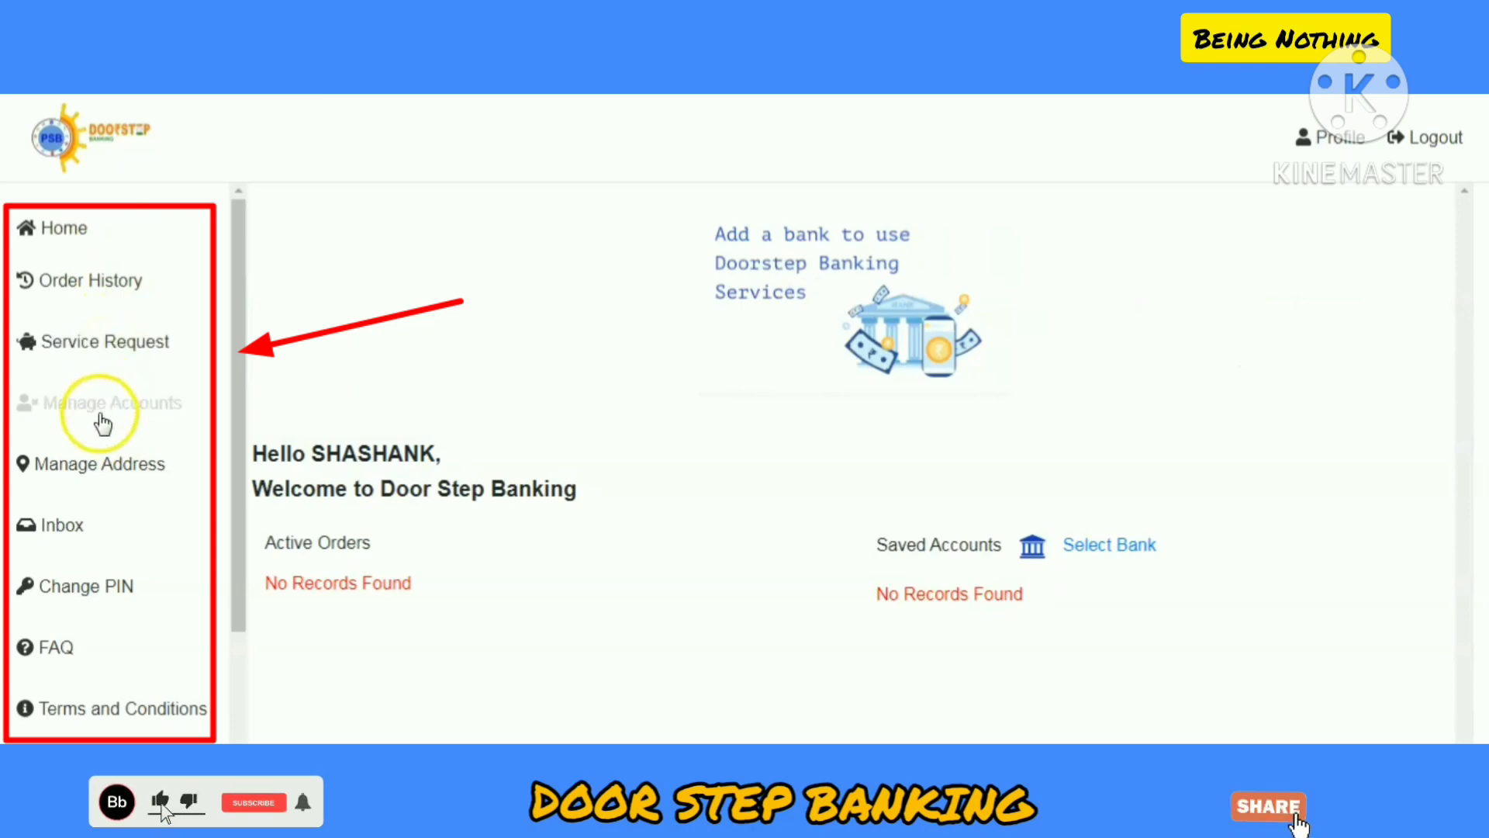
click(103, 466)
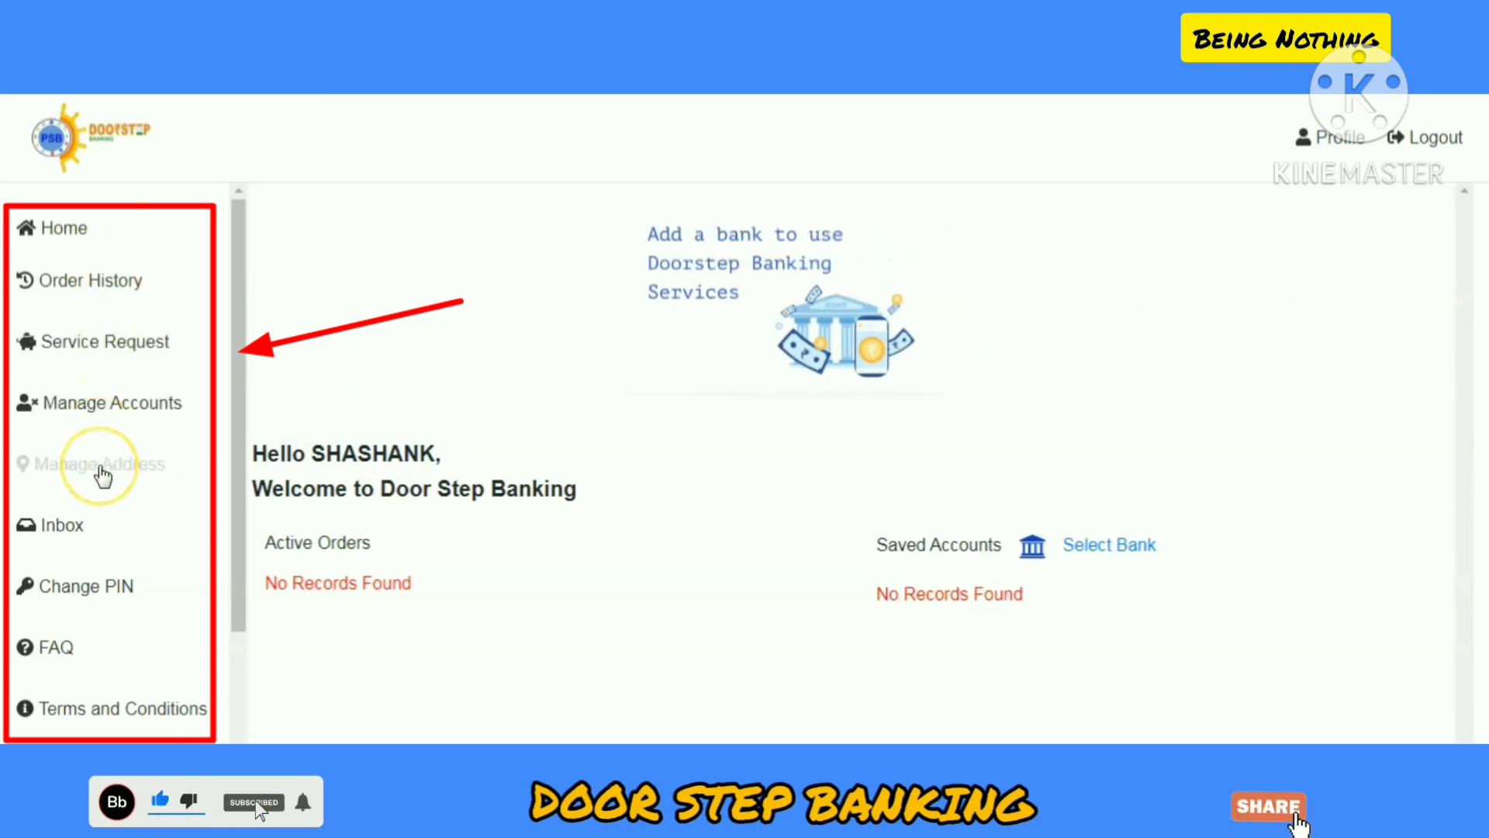
scroll(98, 471, down, 1)
click(71, 411)
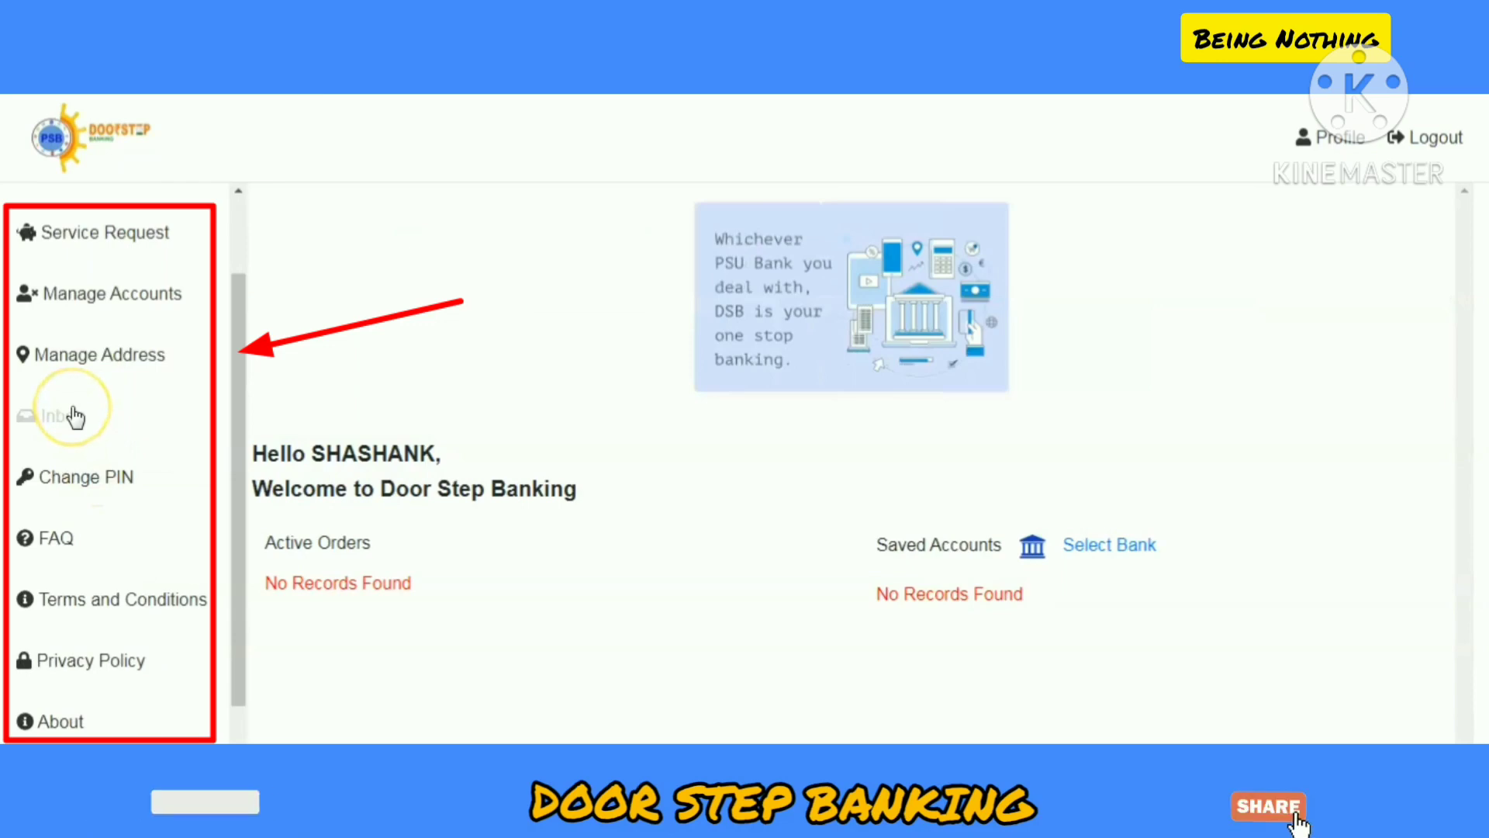
click(96, 491)
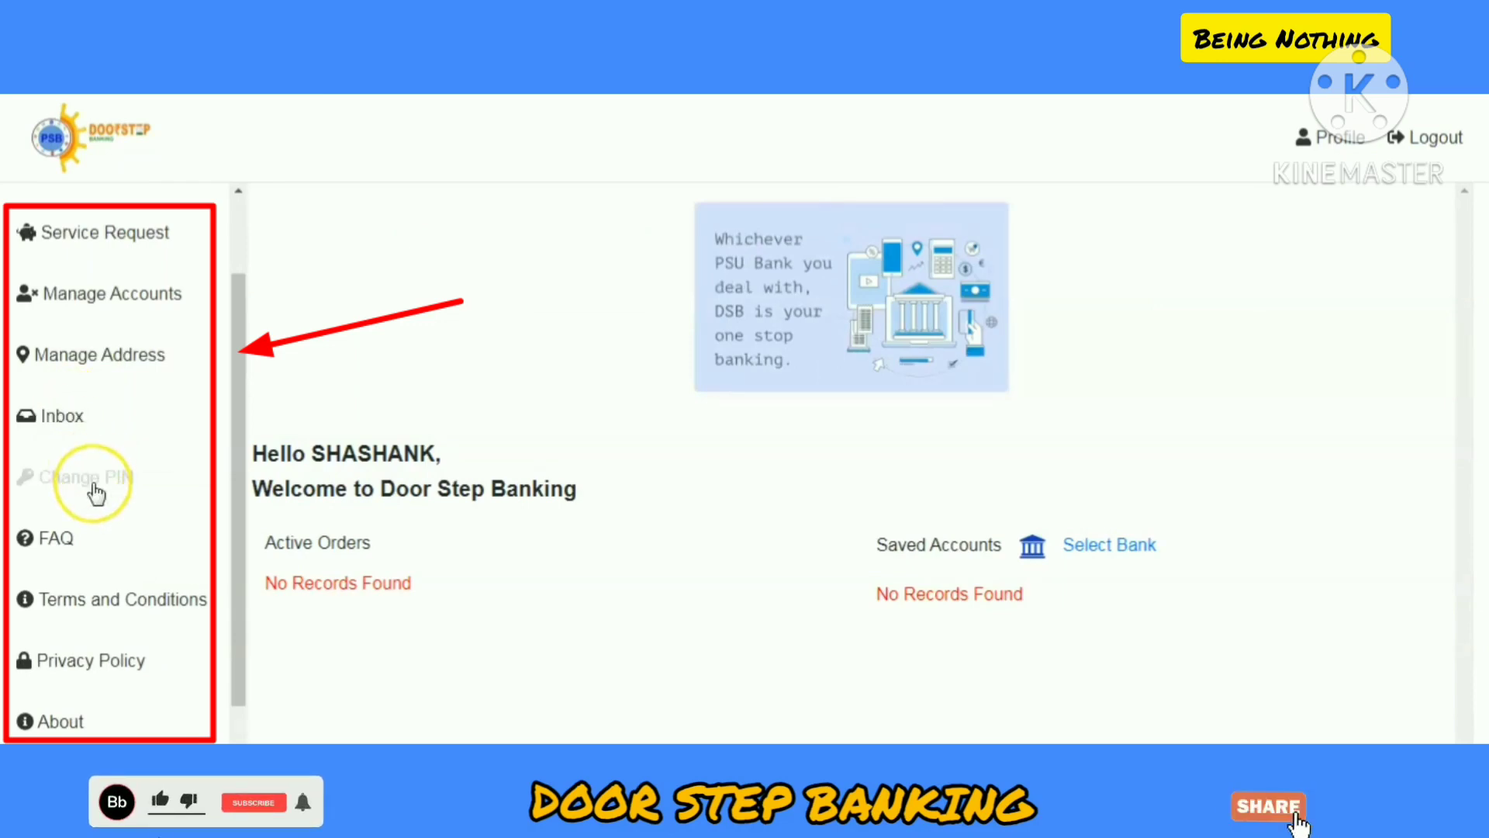
scroll(96, 492, down, 1)
click(98, 490)
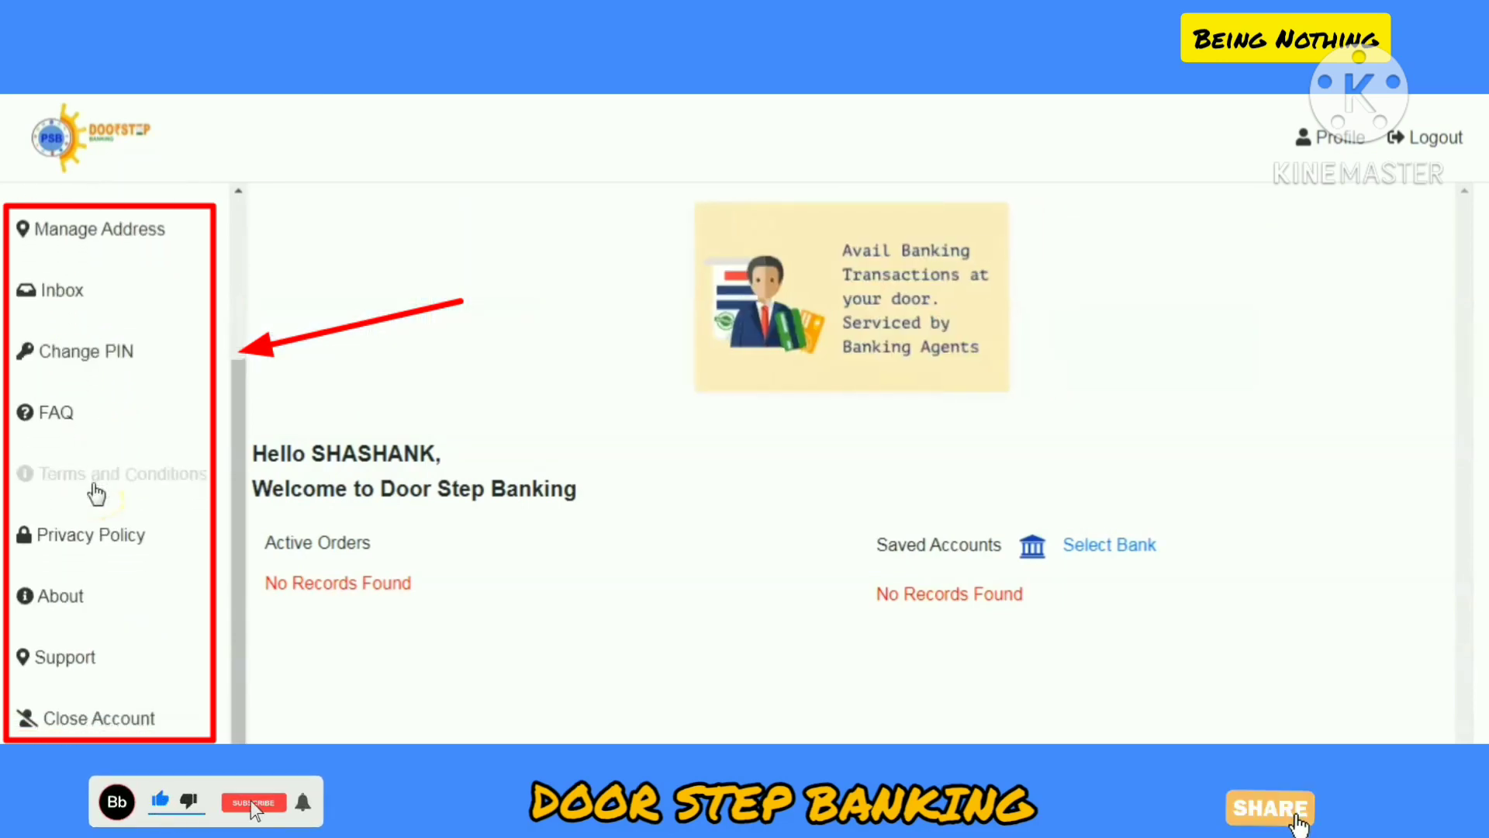
click(73, 410)
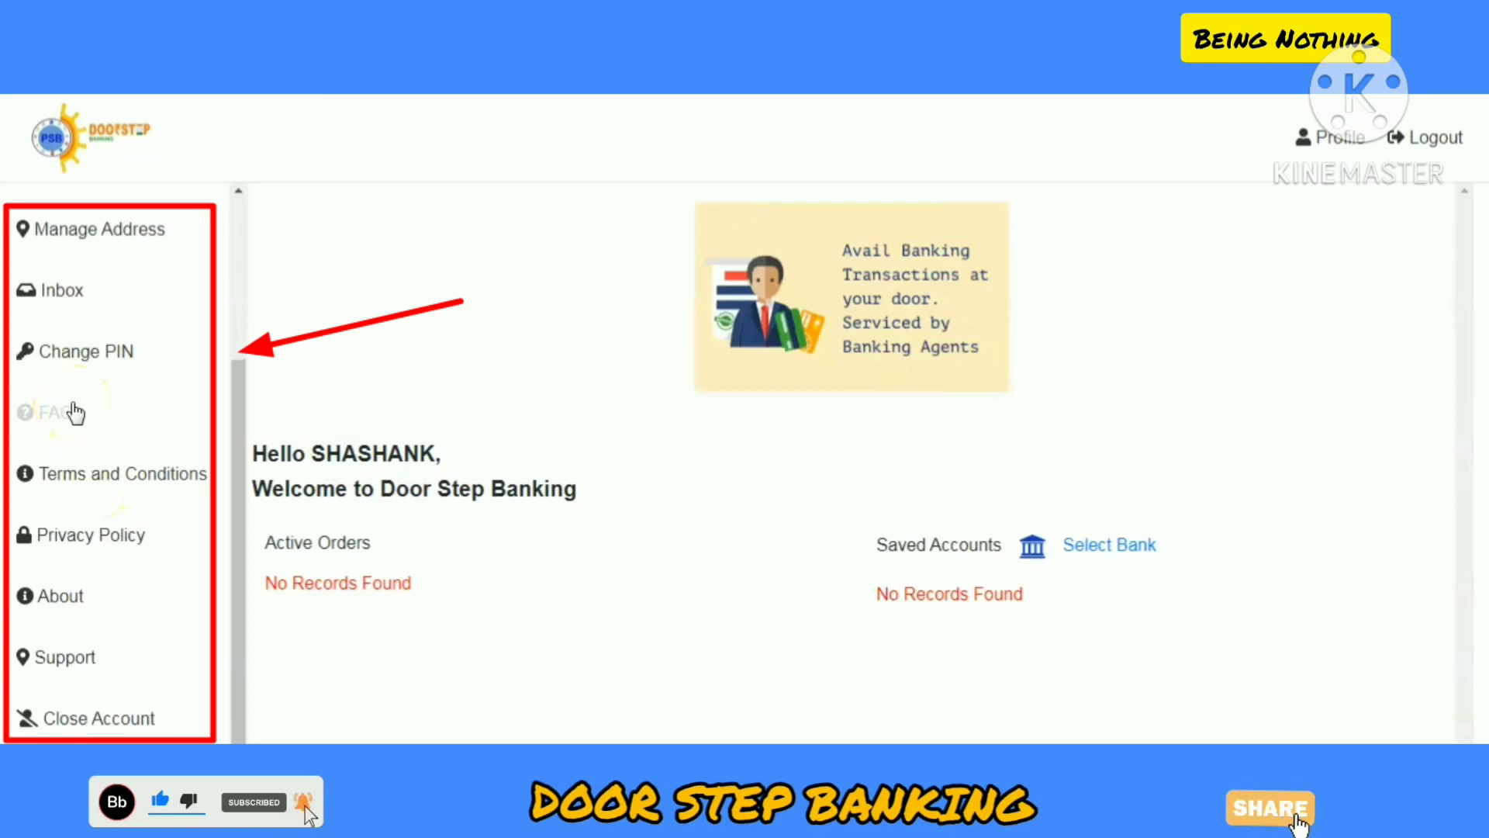
click(95, 480)
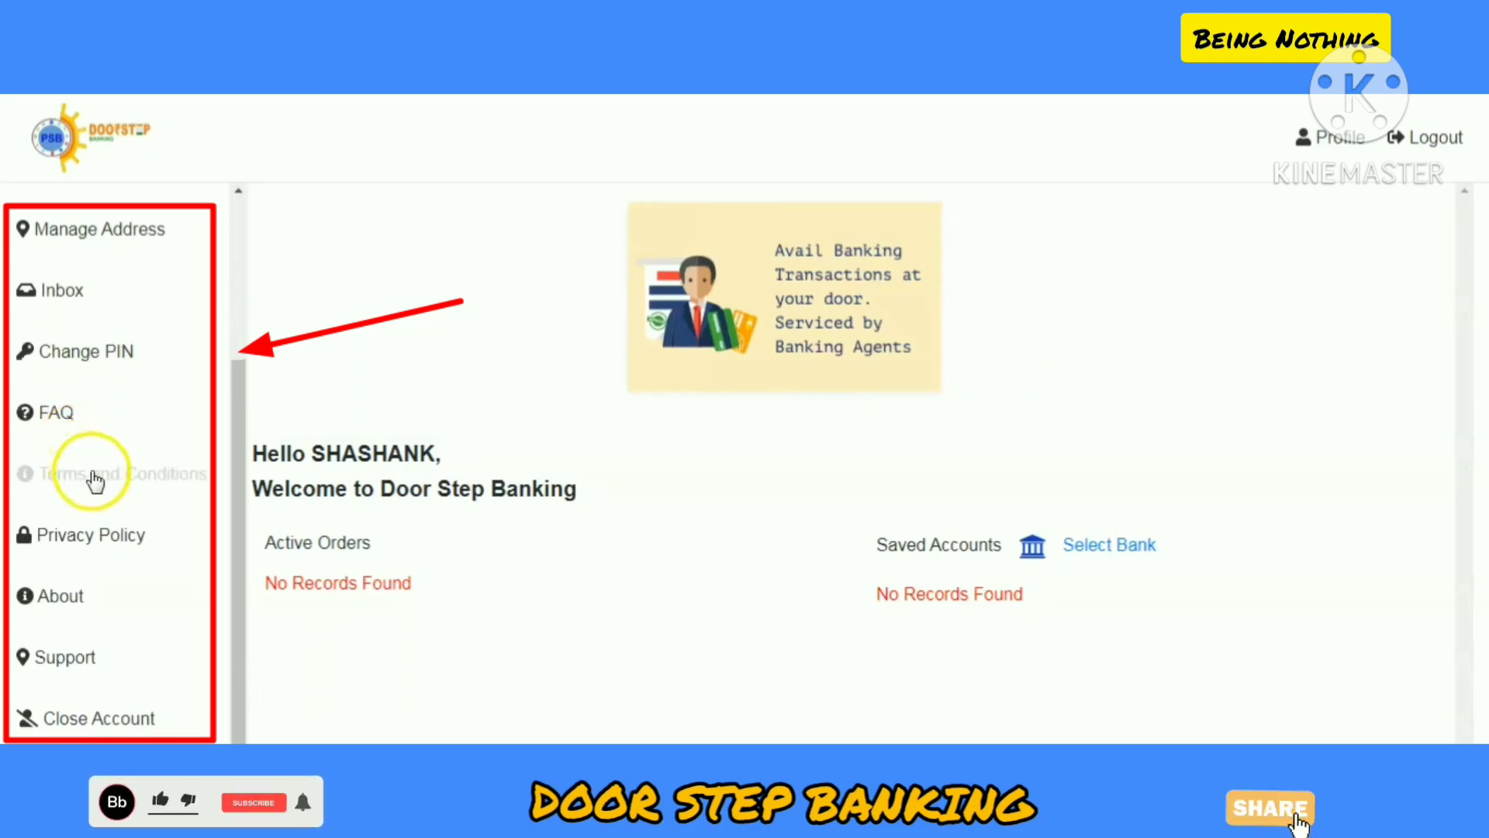
click(113, 543)
click(89, 599)
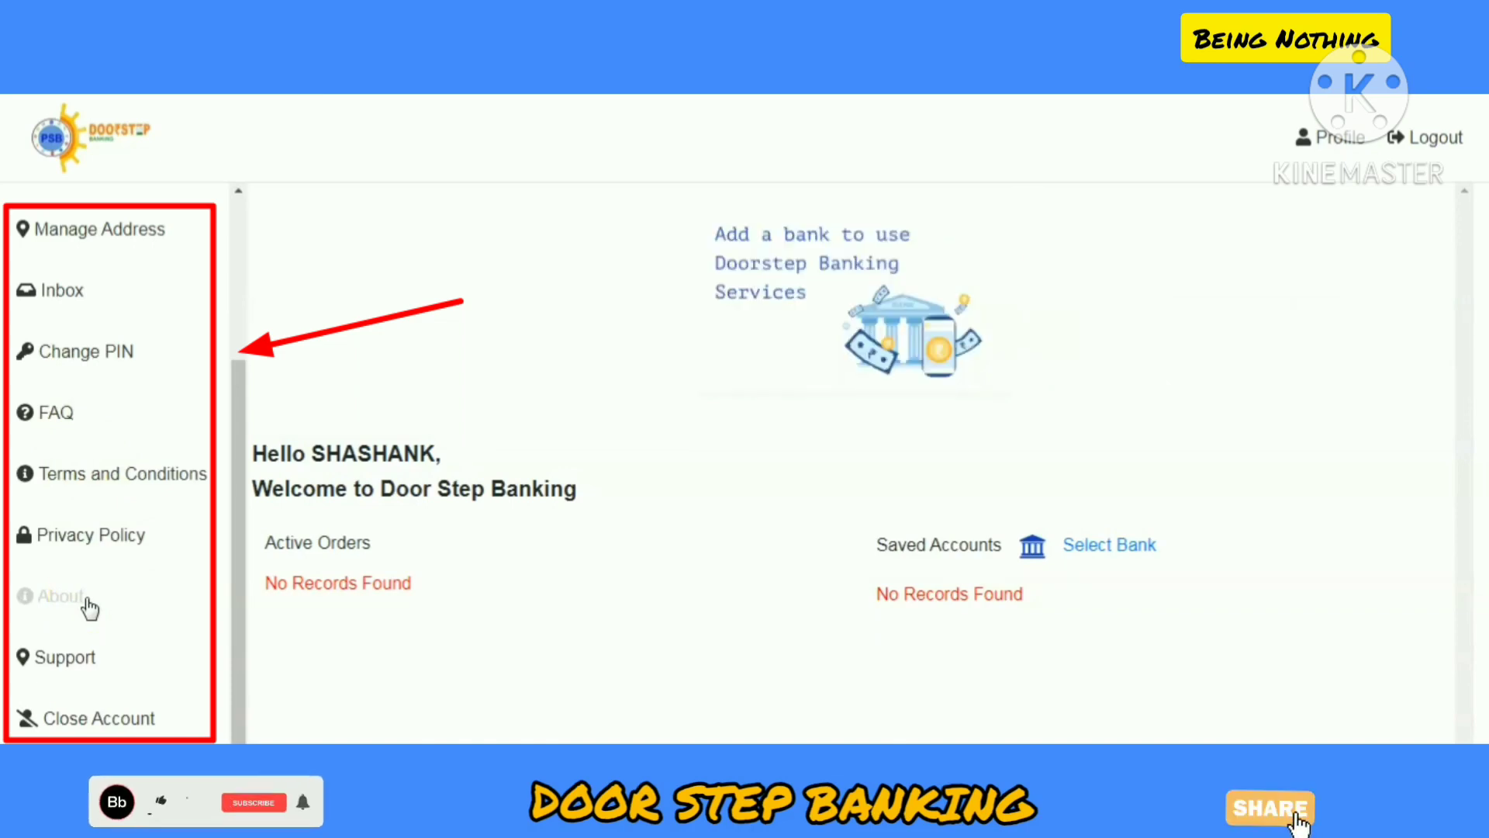
click(91, 719)
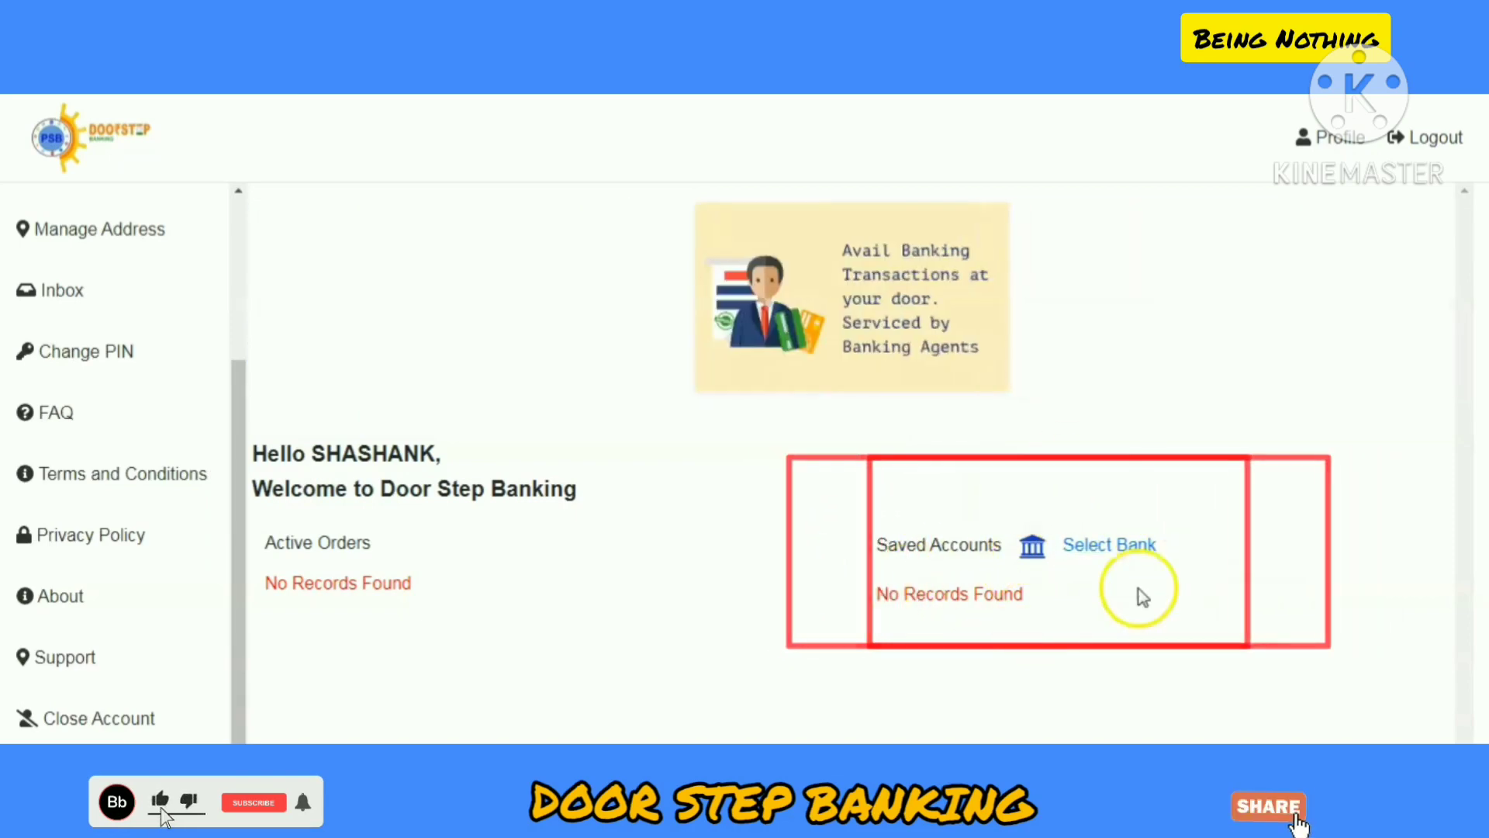
Step: Choose Punjab National Bank from the Select Bank list
click(1107, 546)
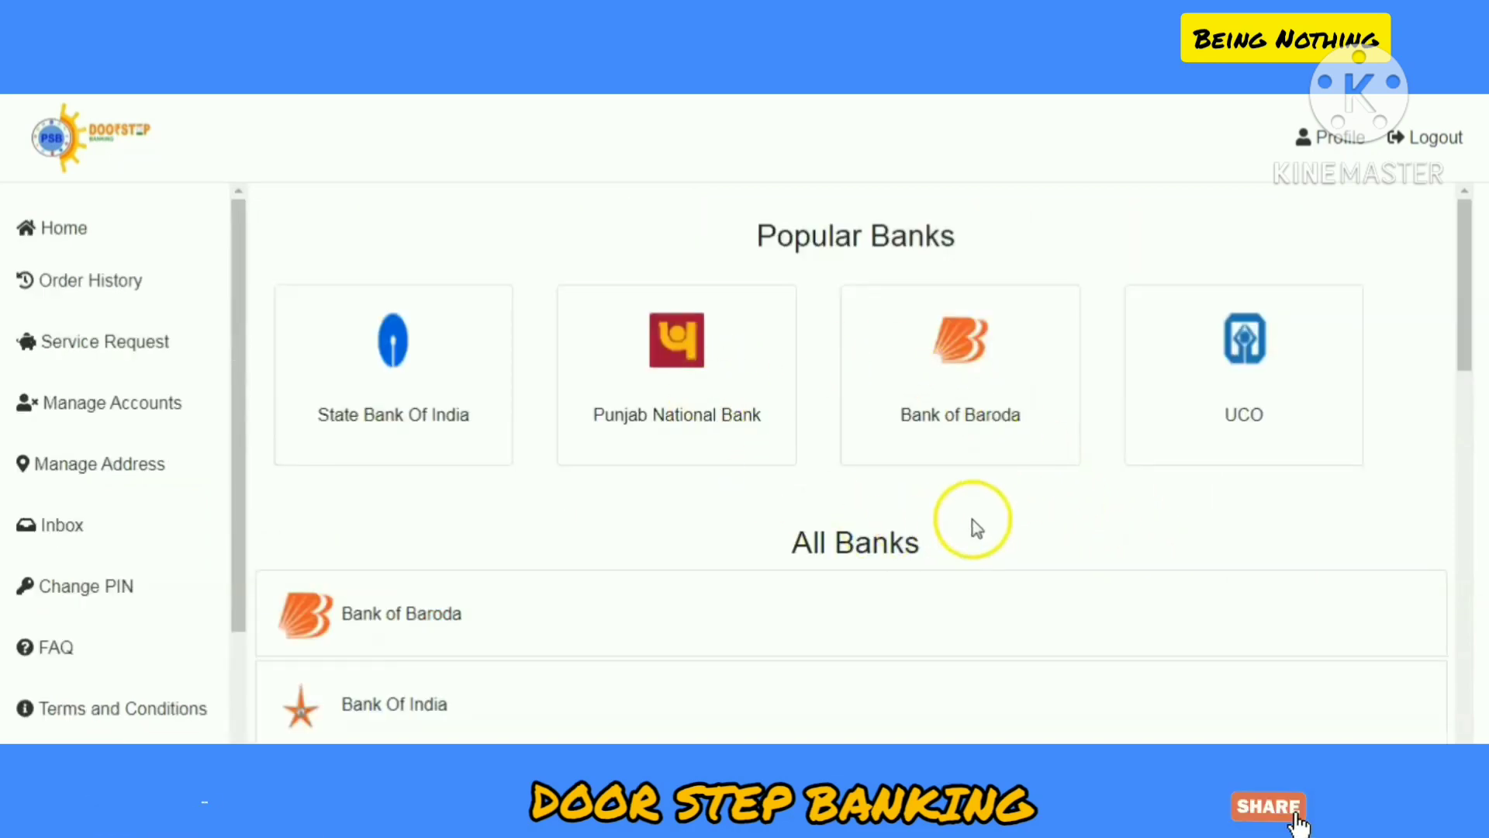
scroll(973, 524, down, 3)
scroll(979, 524, down, 15)
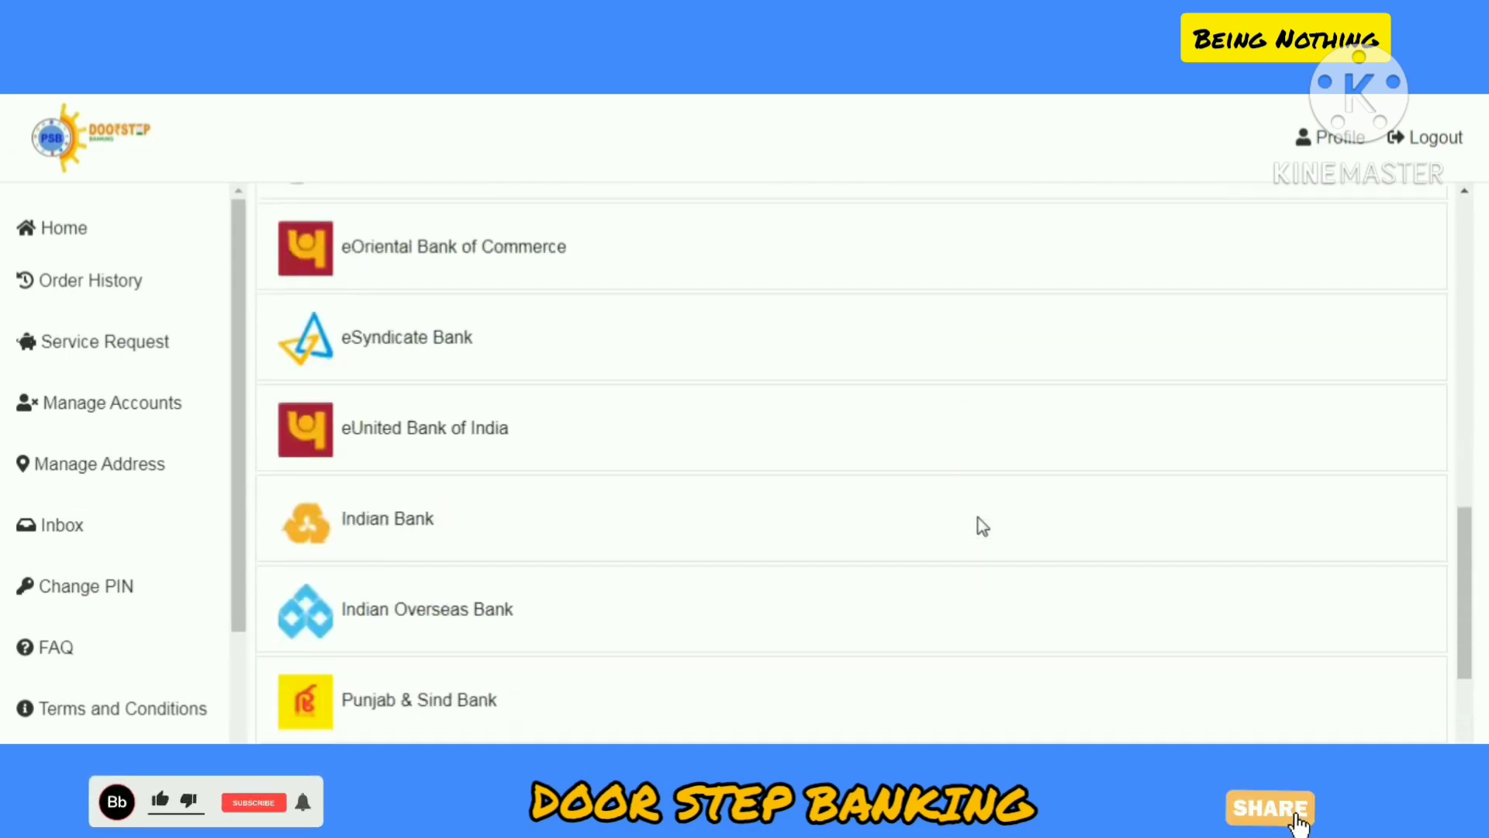
scroll(982, 526, up, 15)
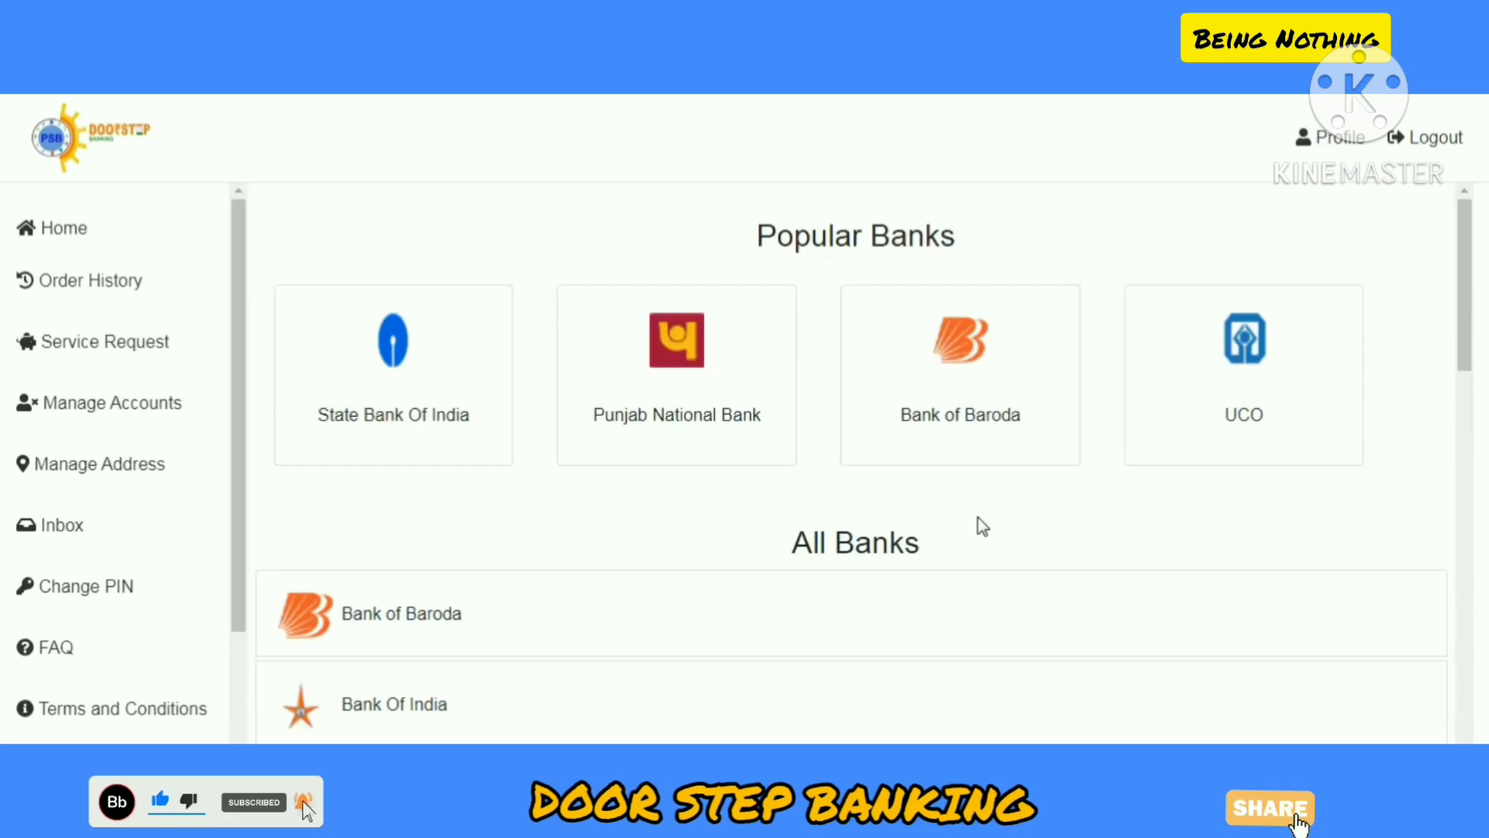
click(698, 345)
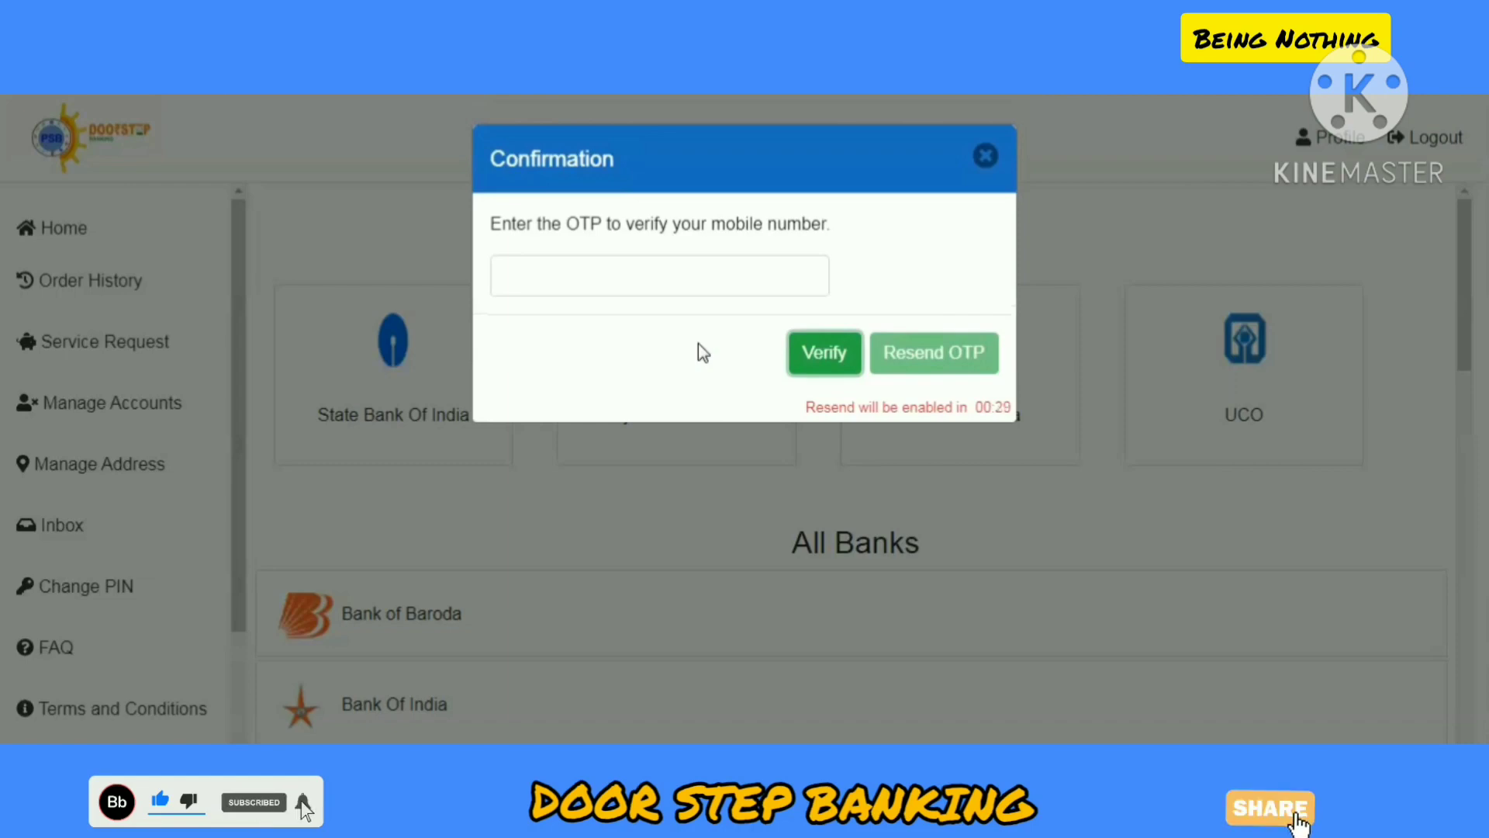
Step: Enter the OTP in the Confirmation dialog and verify the mobile number
click(689, 258)
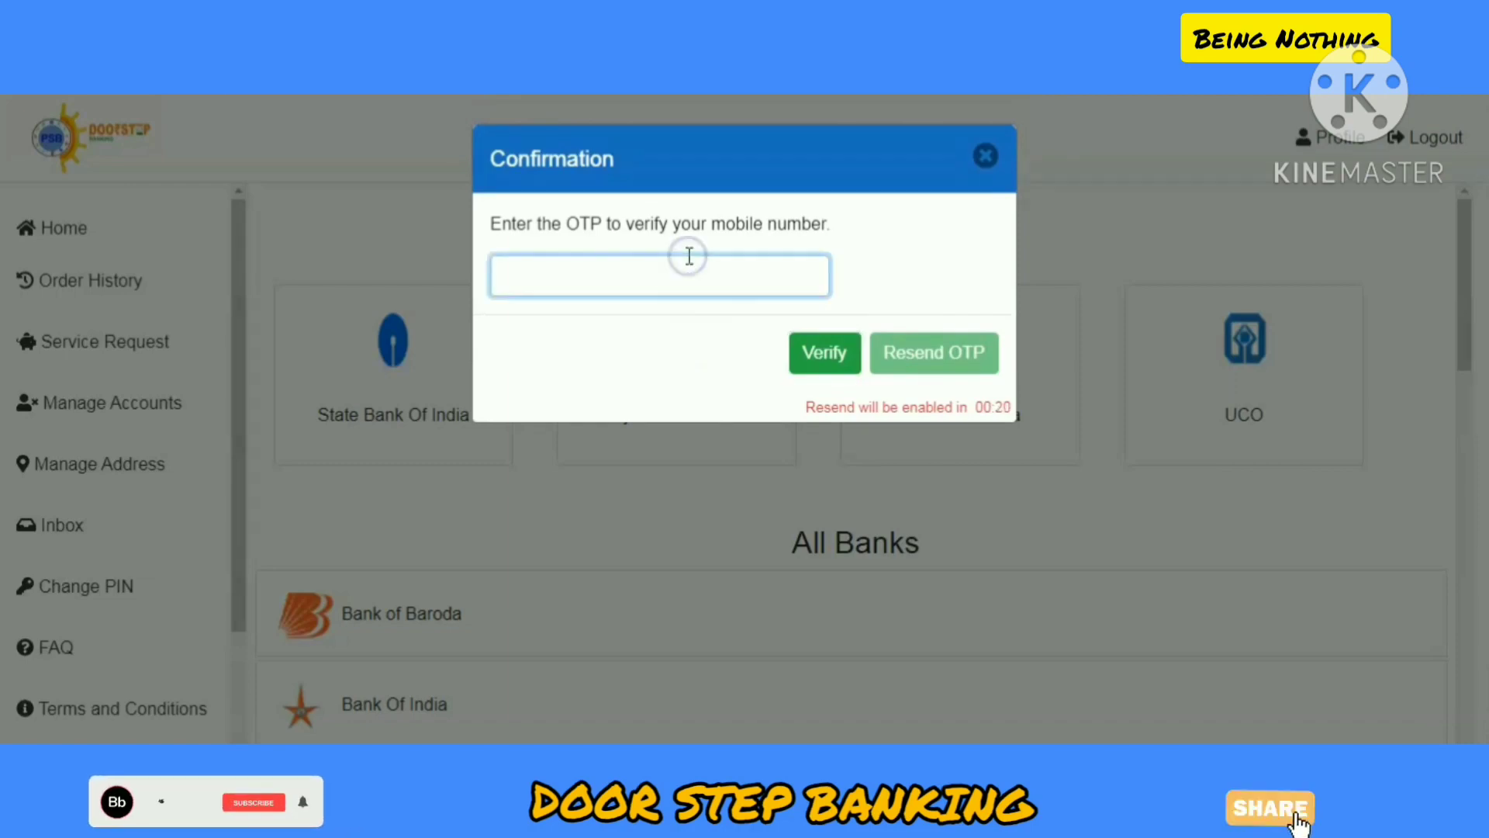
text(1)
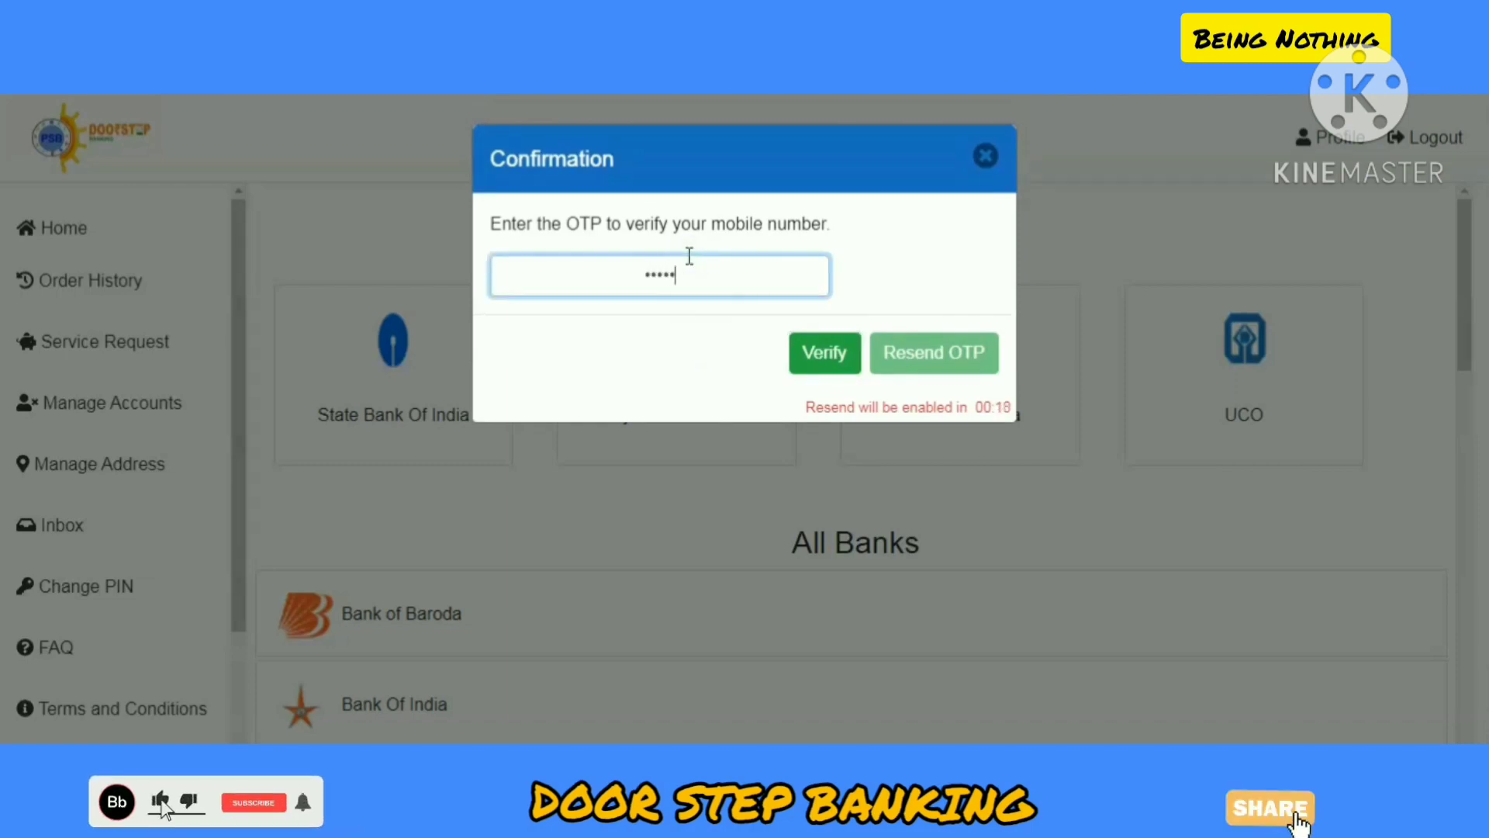
click(816, 352)
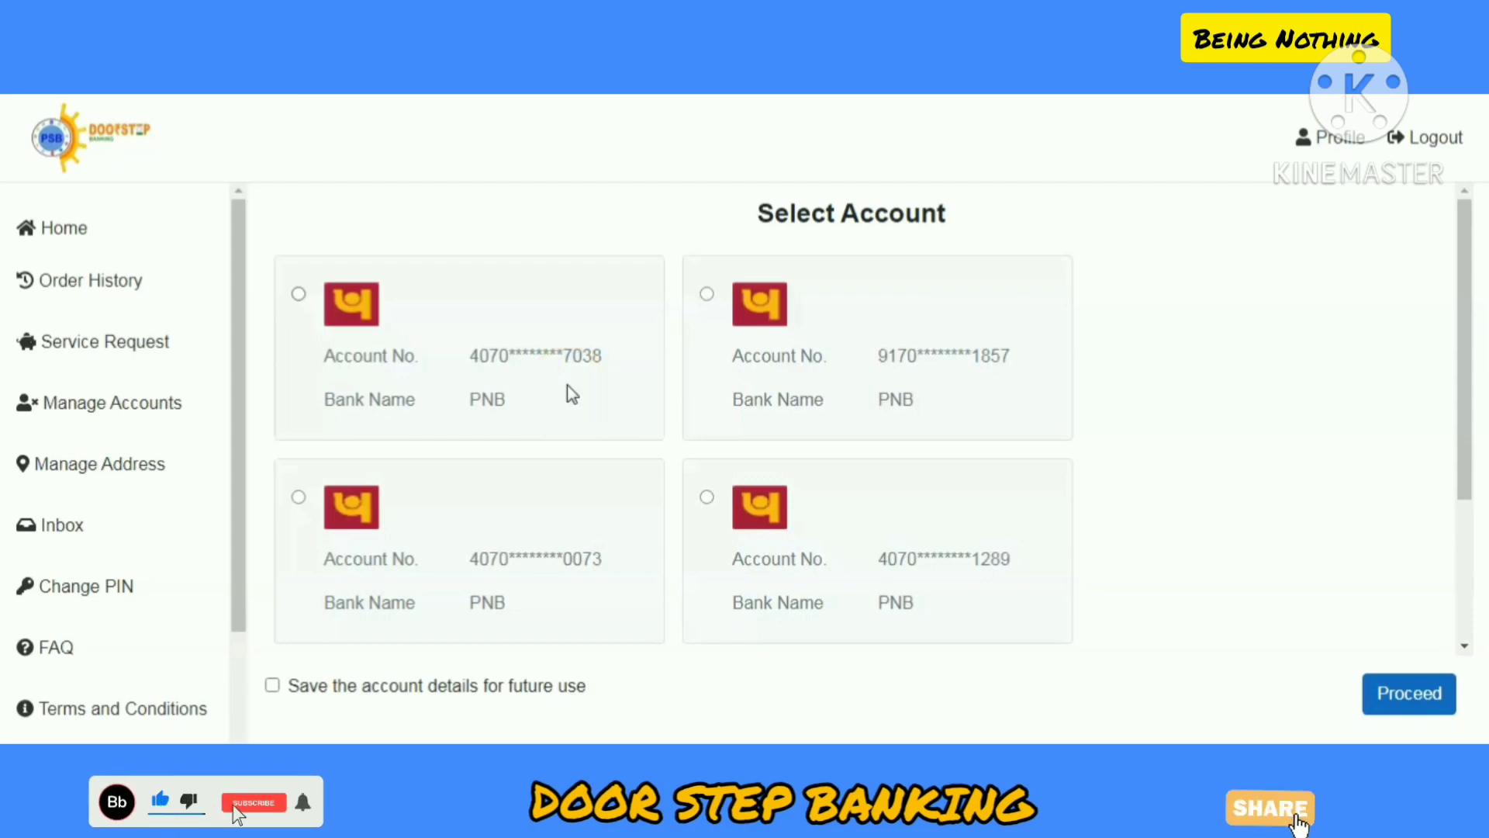
Step: Pick the second PNB account, save its details for future use, and proceed
click(707, 295)
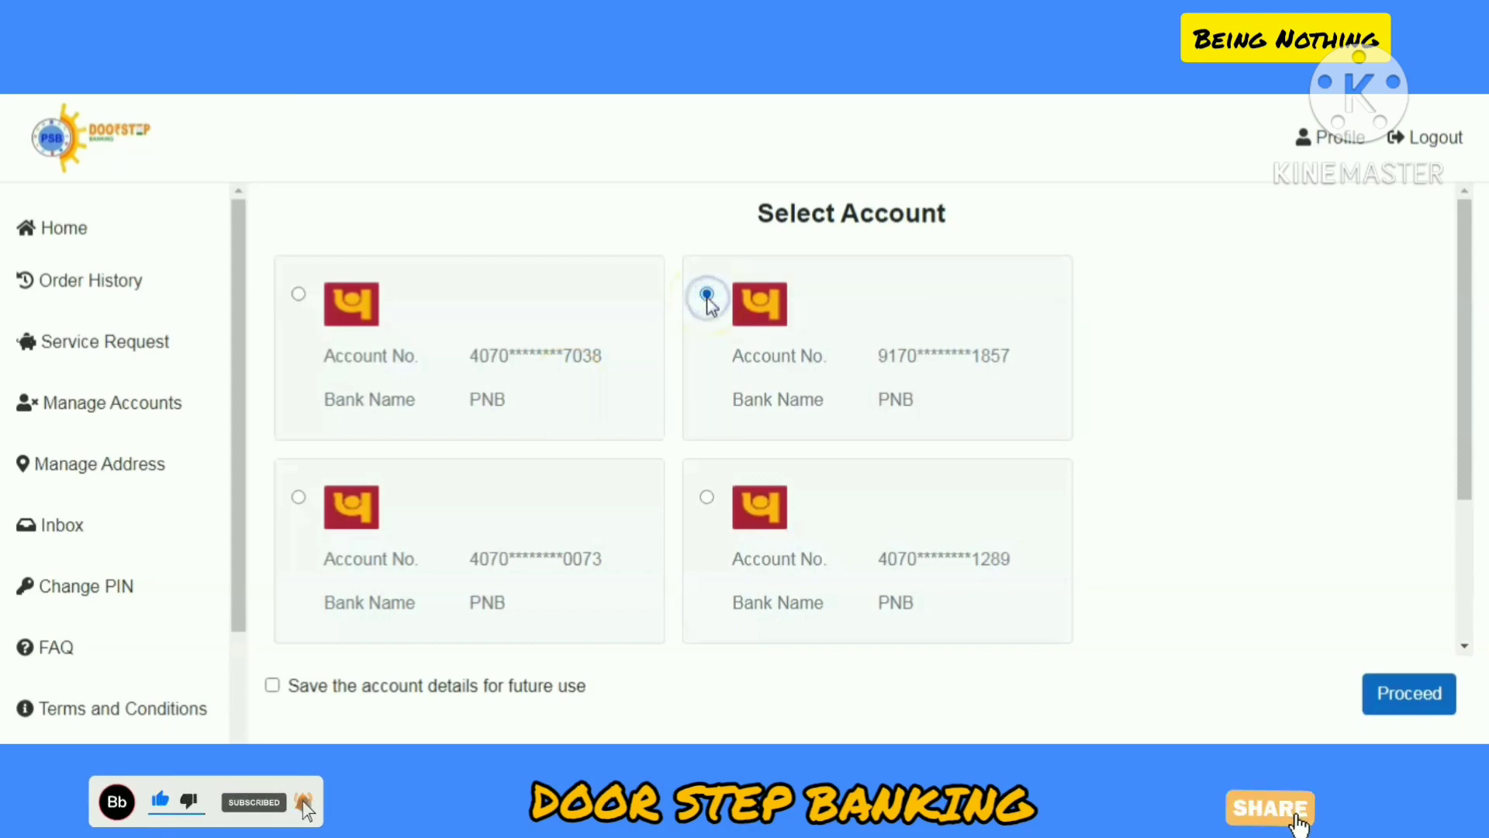
click(271, 686)
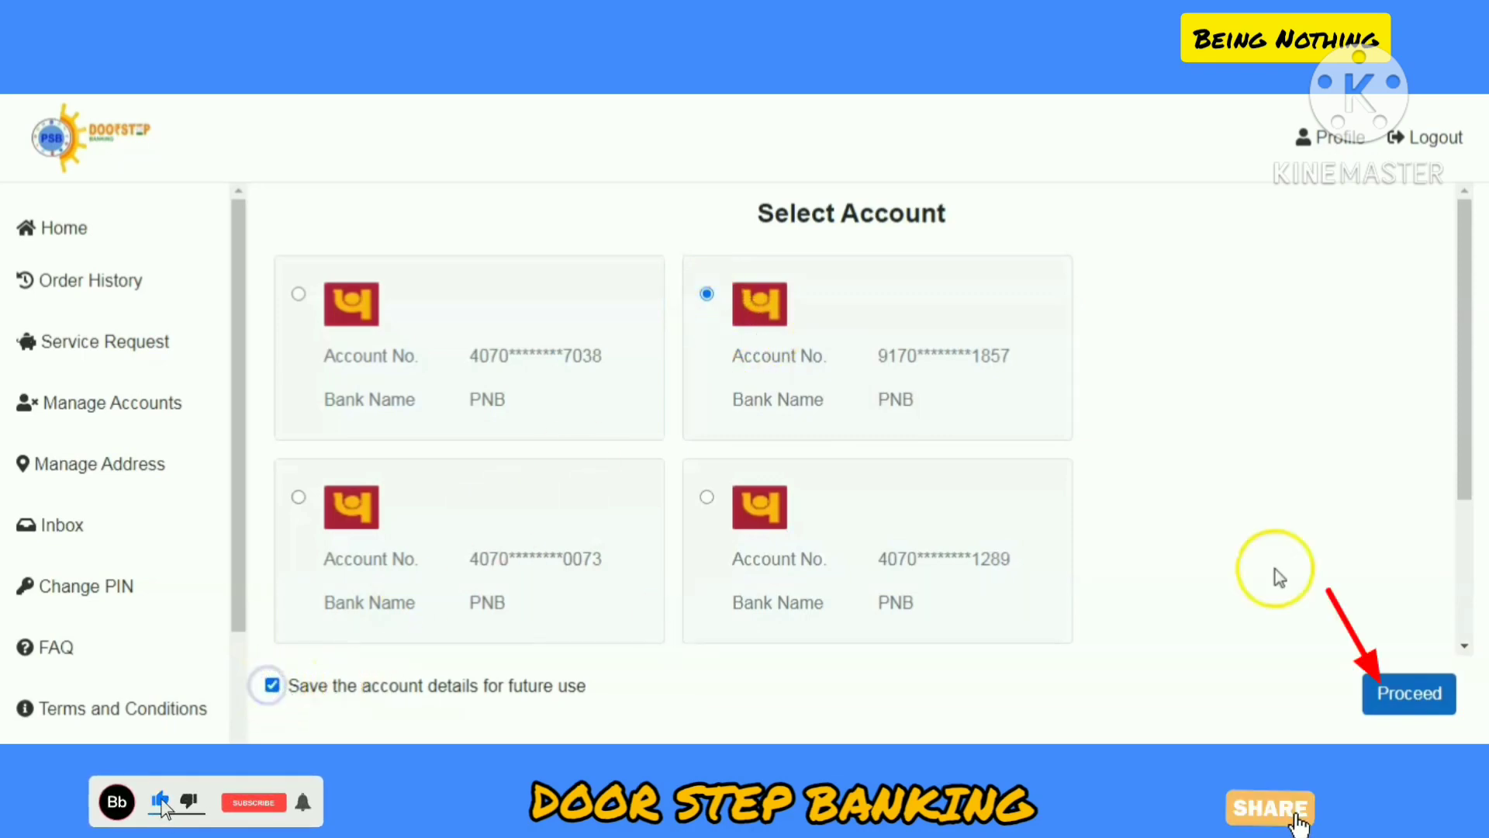
click(1429, 693)
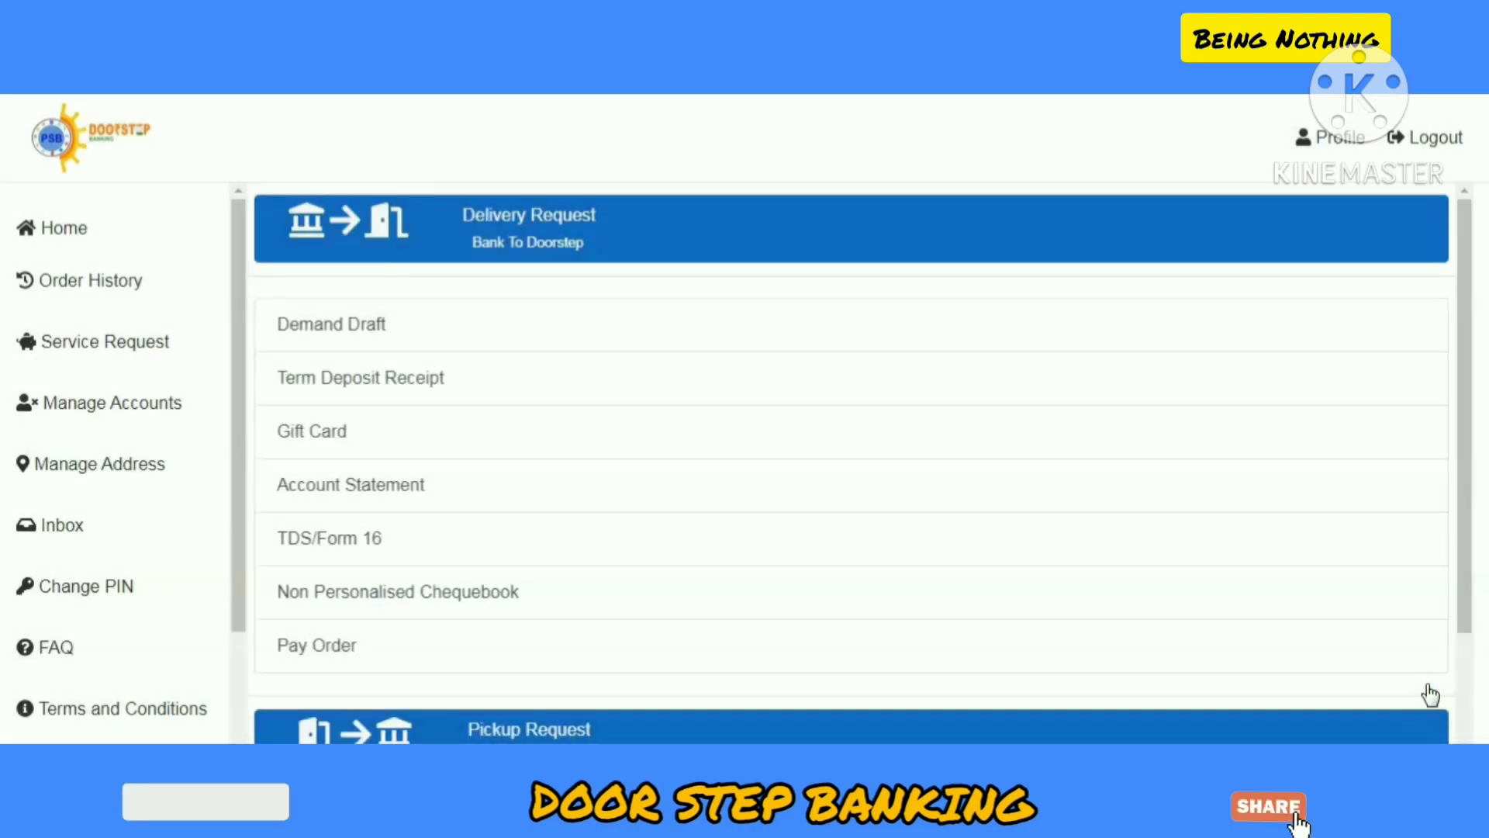
Step: Browse the Delivery Request services, then expand Pickup Request to show Cheque, Demand Draft and 15G/15H Form
click(1392, 580)
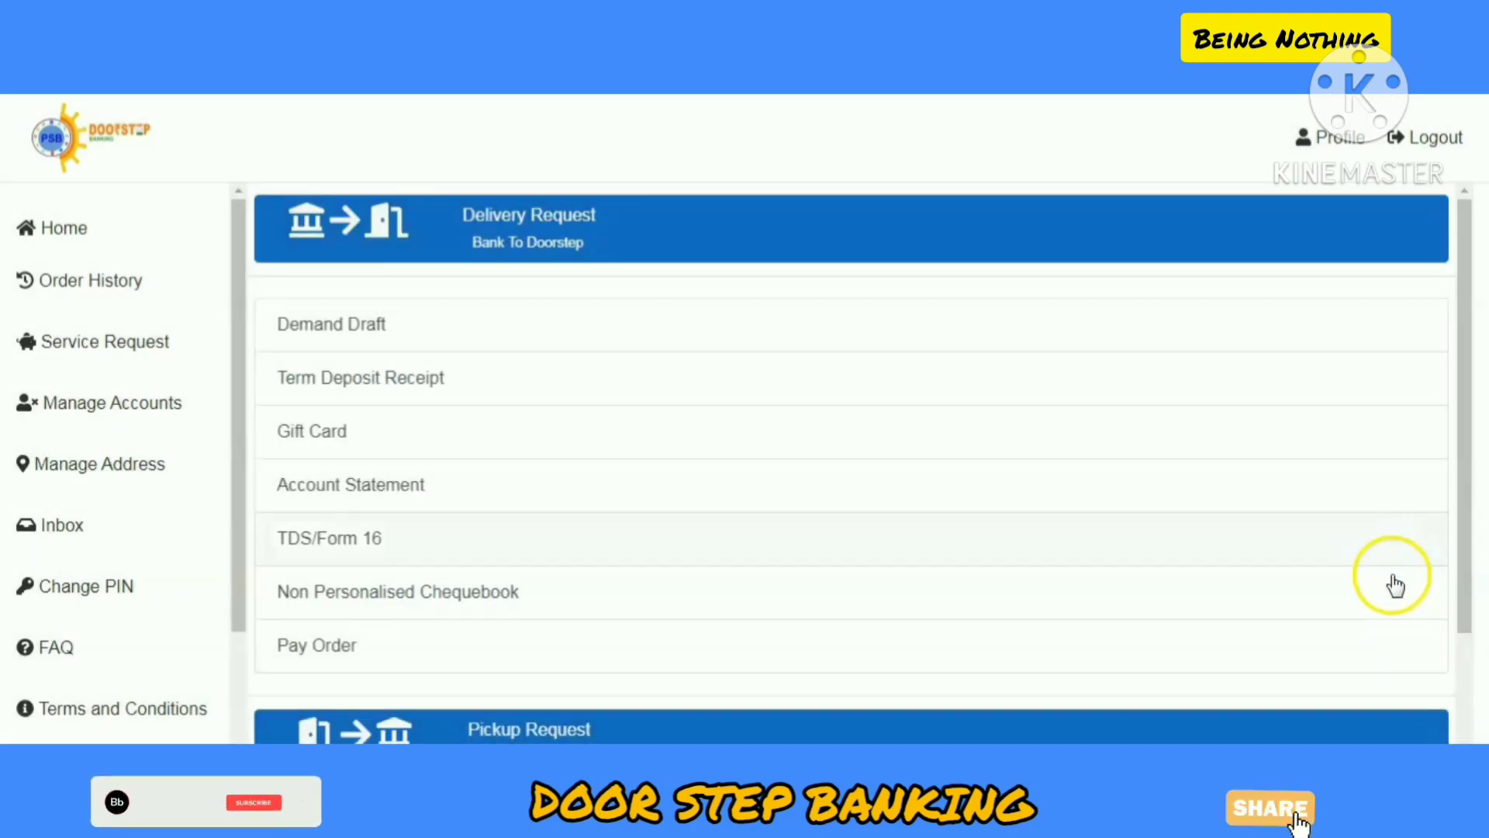
scroll(519, 249, down, 3)
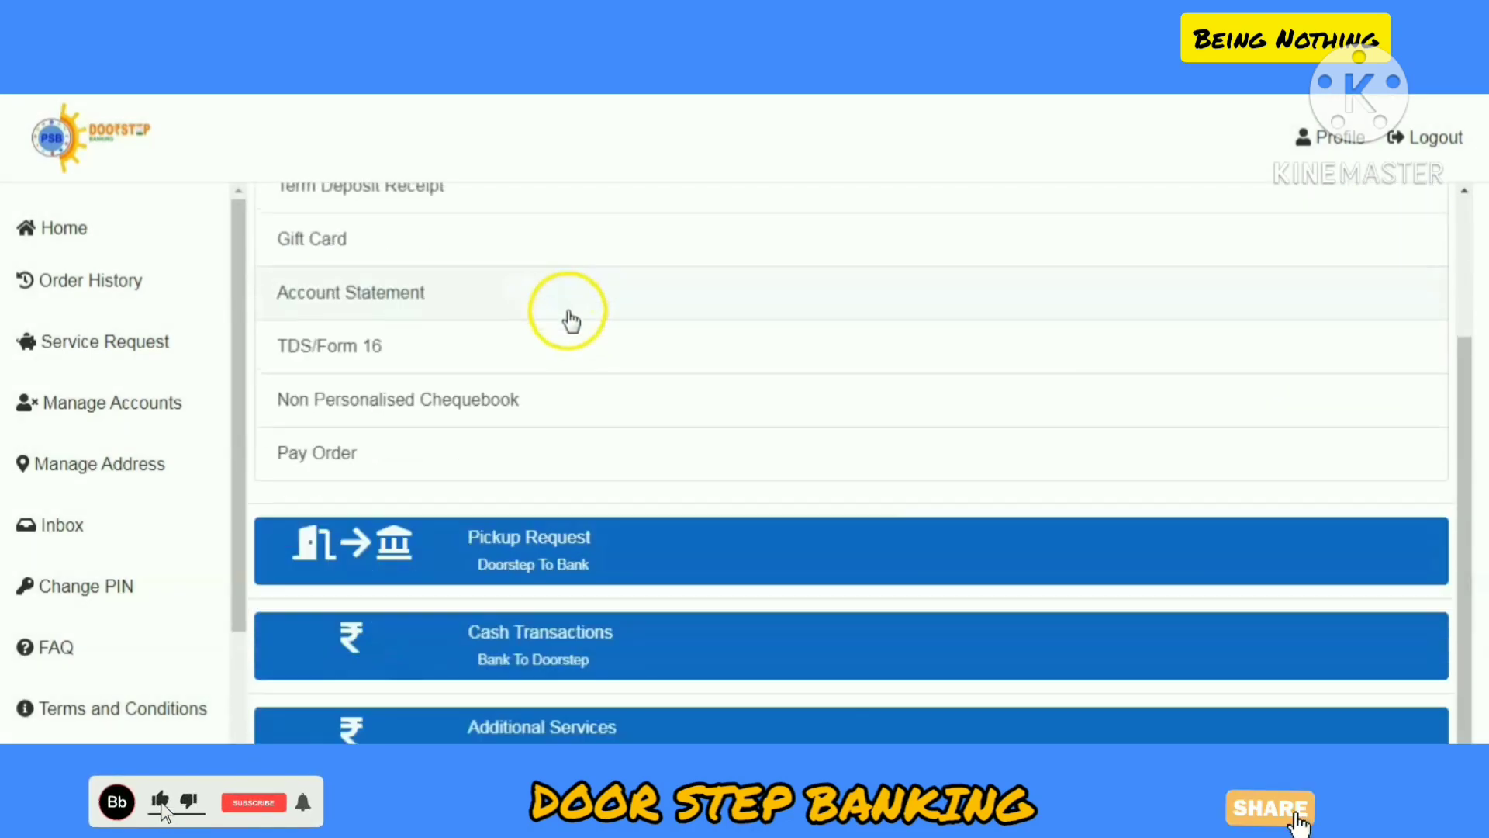
scroll(537, 378, up, 2)
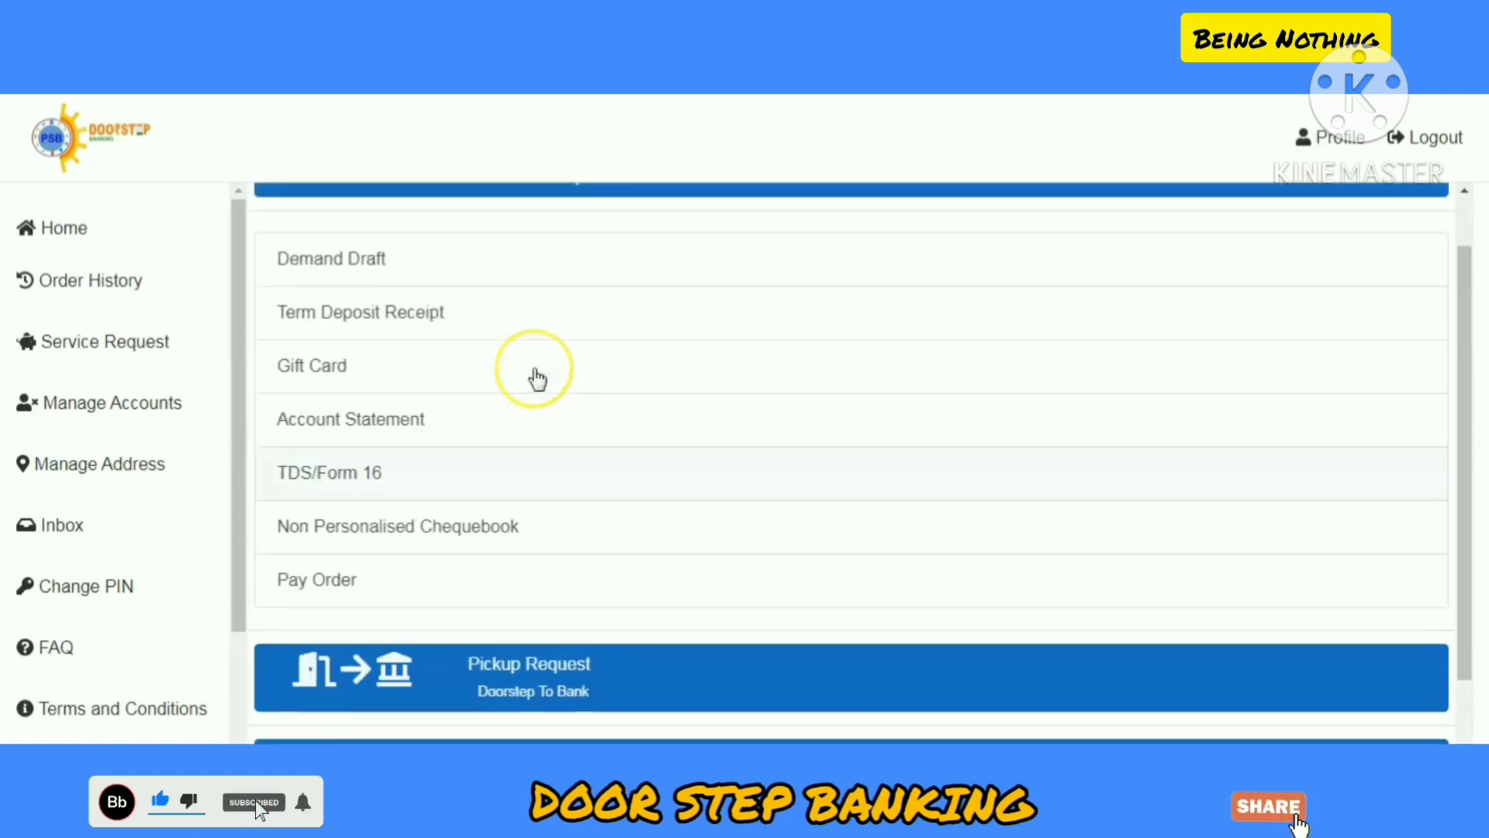
scroll(537, 378, up, 1)
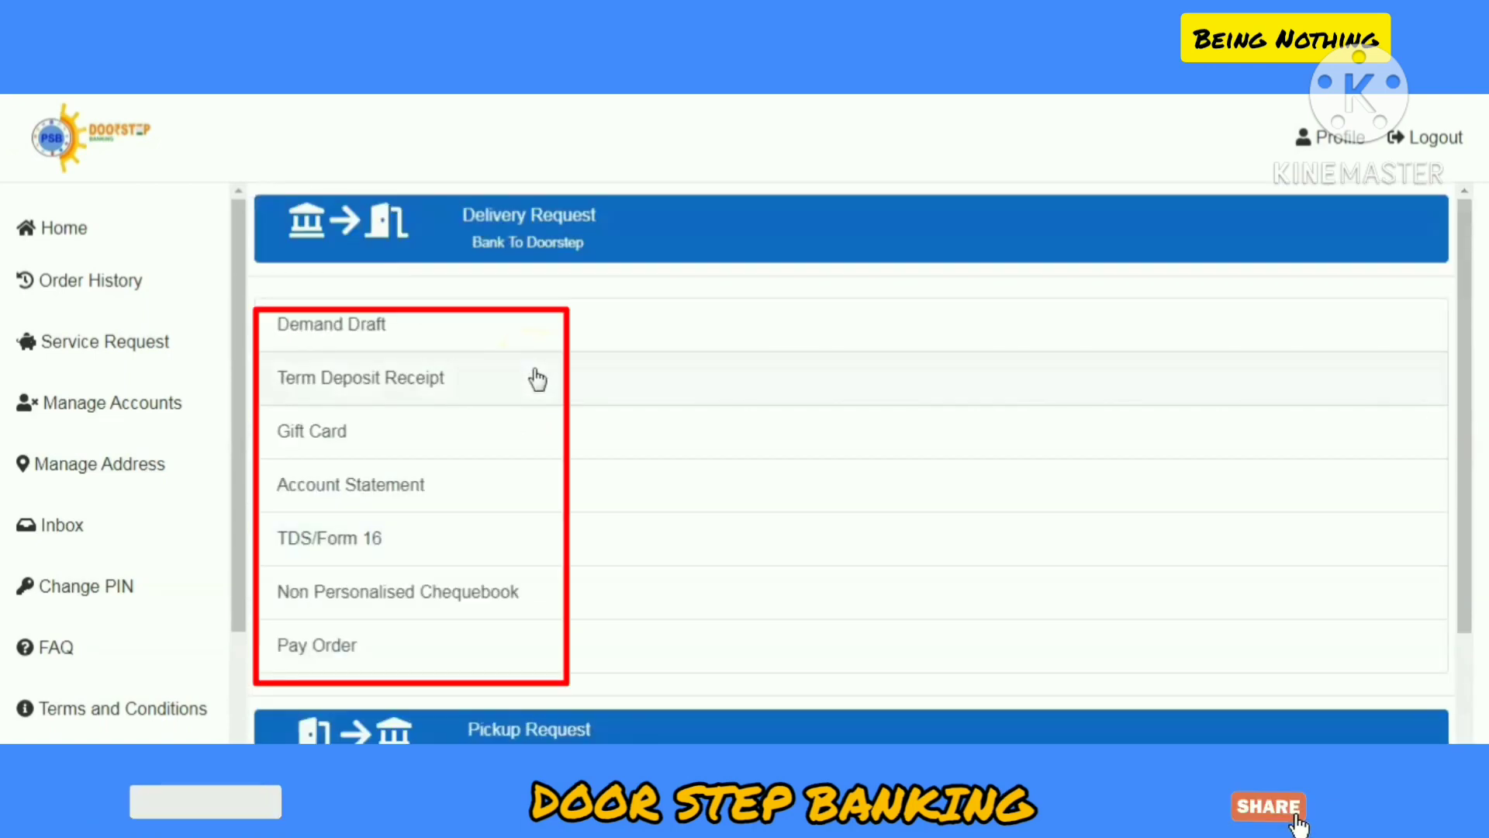
scroll(537, 379, down, 3)
scroll(536, 379, up, 3)
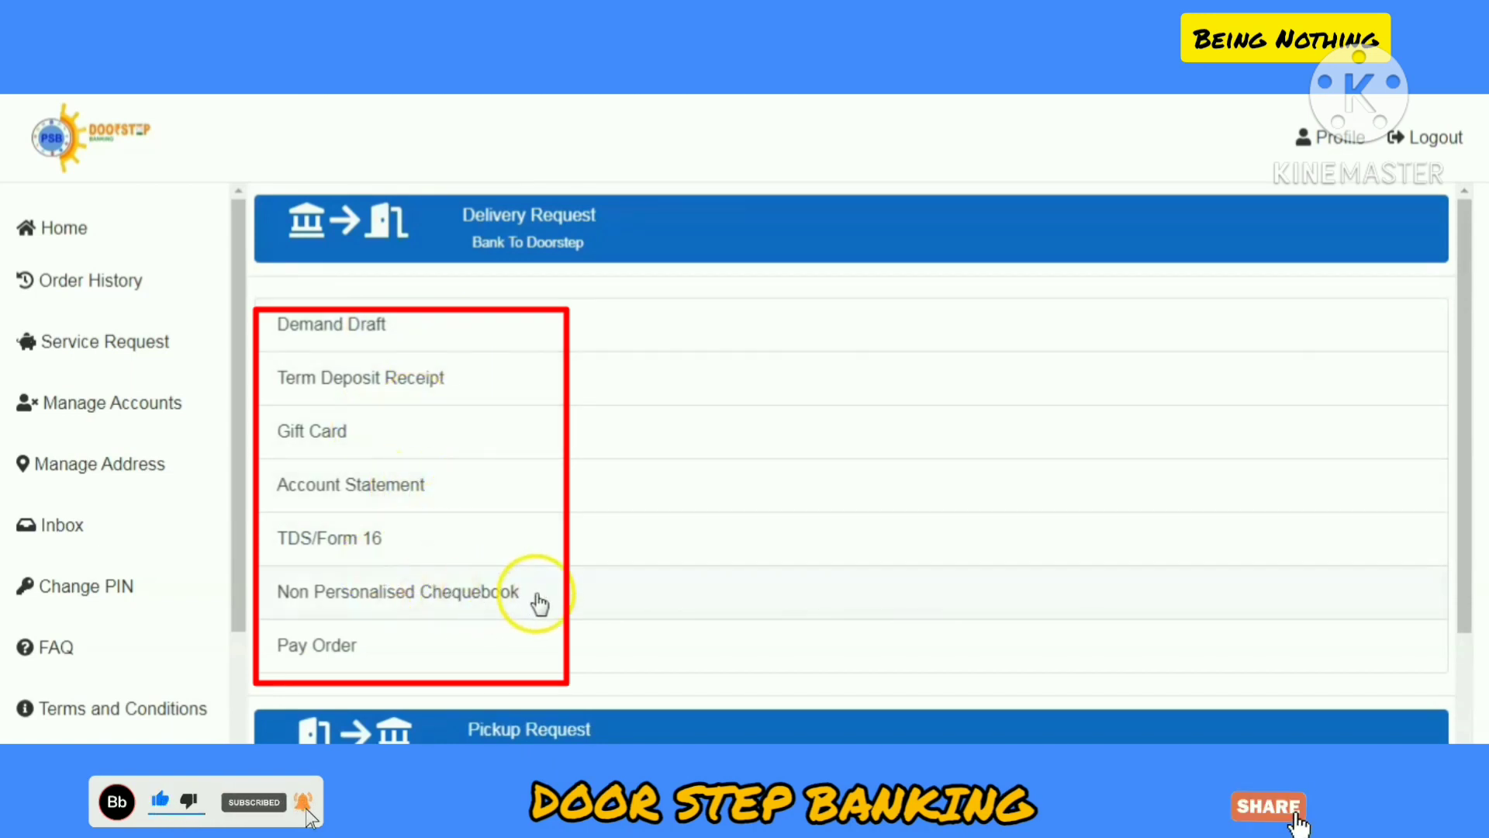
scroll(528, 476, down, 3)
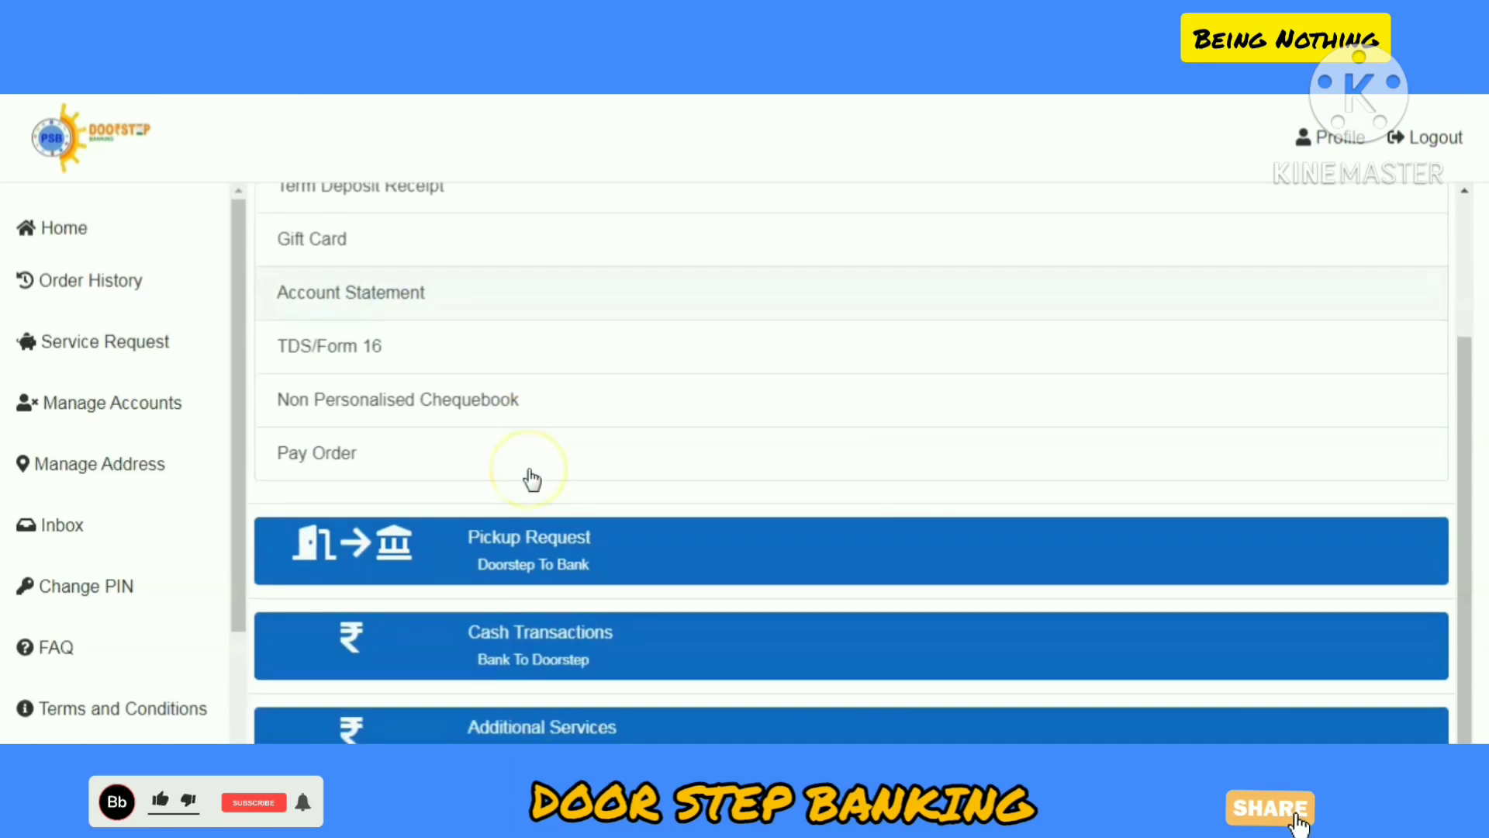
click(533, 533)
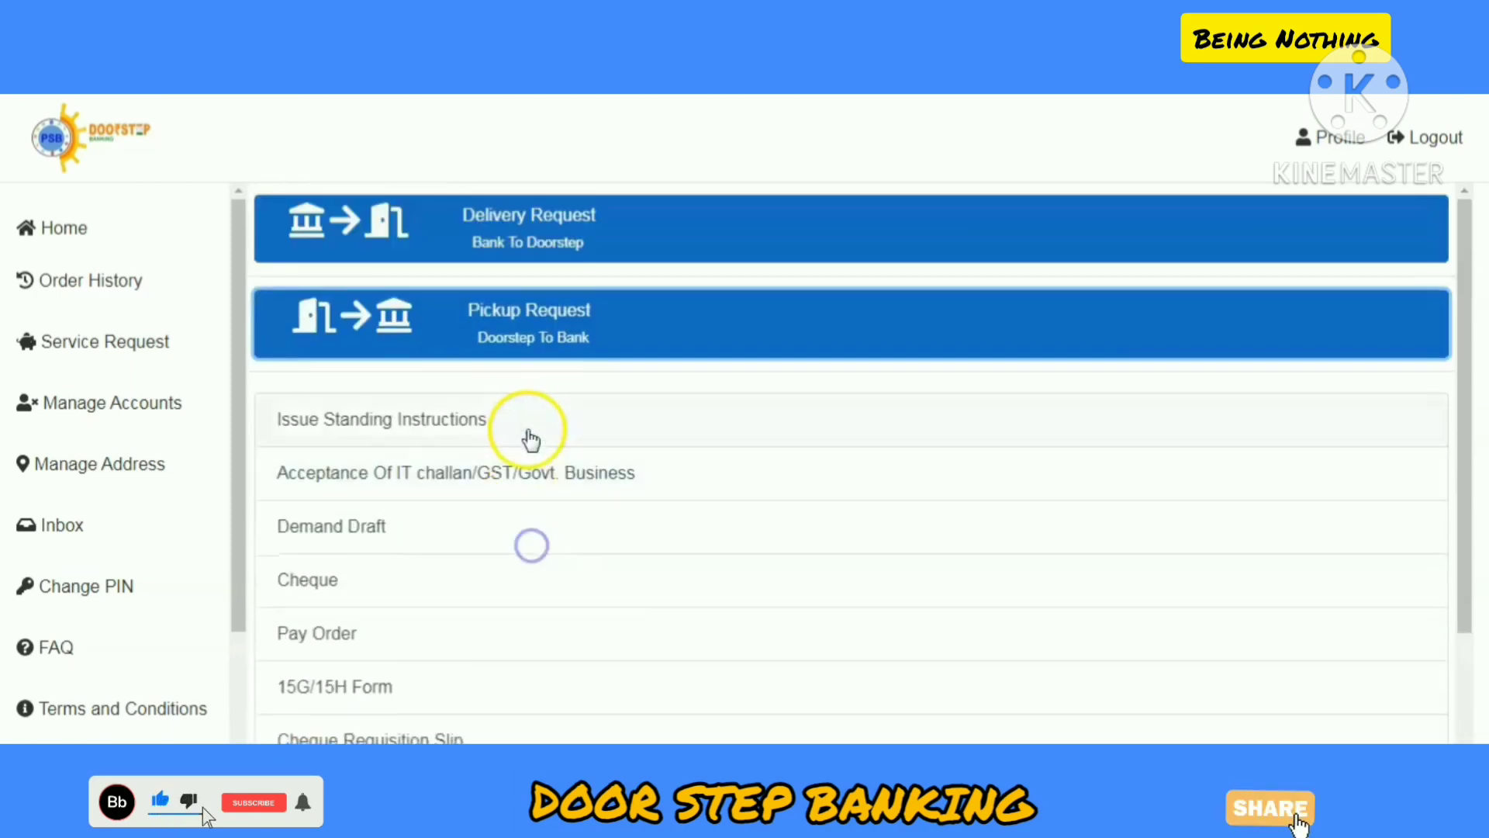
scroll(526, 438, down, 3)
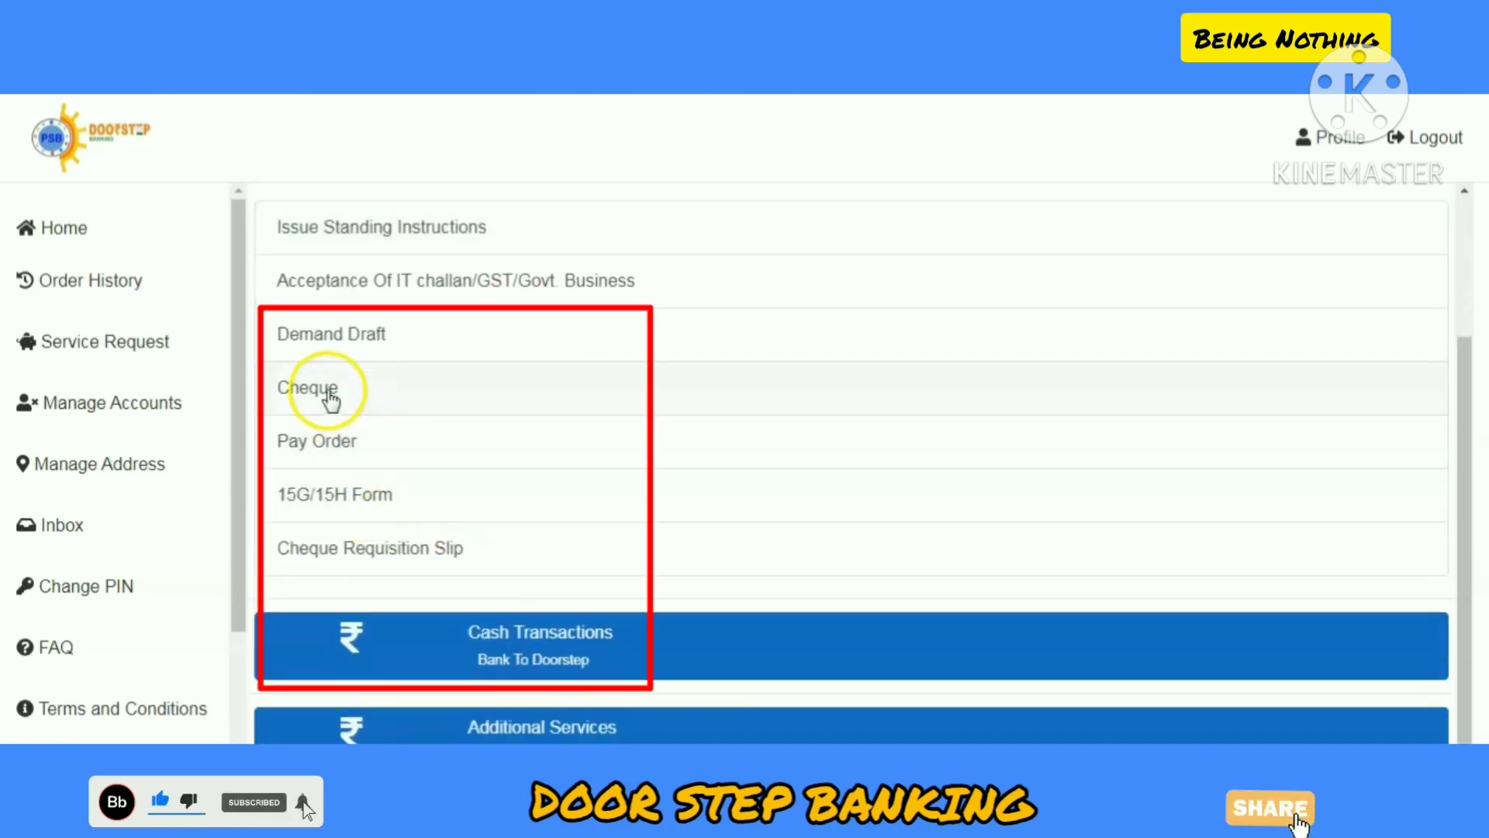
scroll(373, 394, up, 2)
click(379, 344)
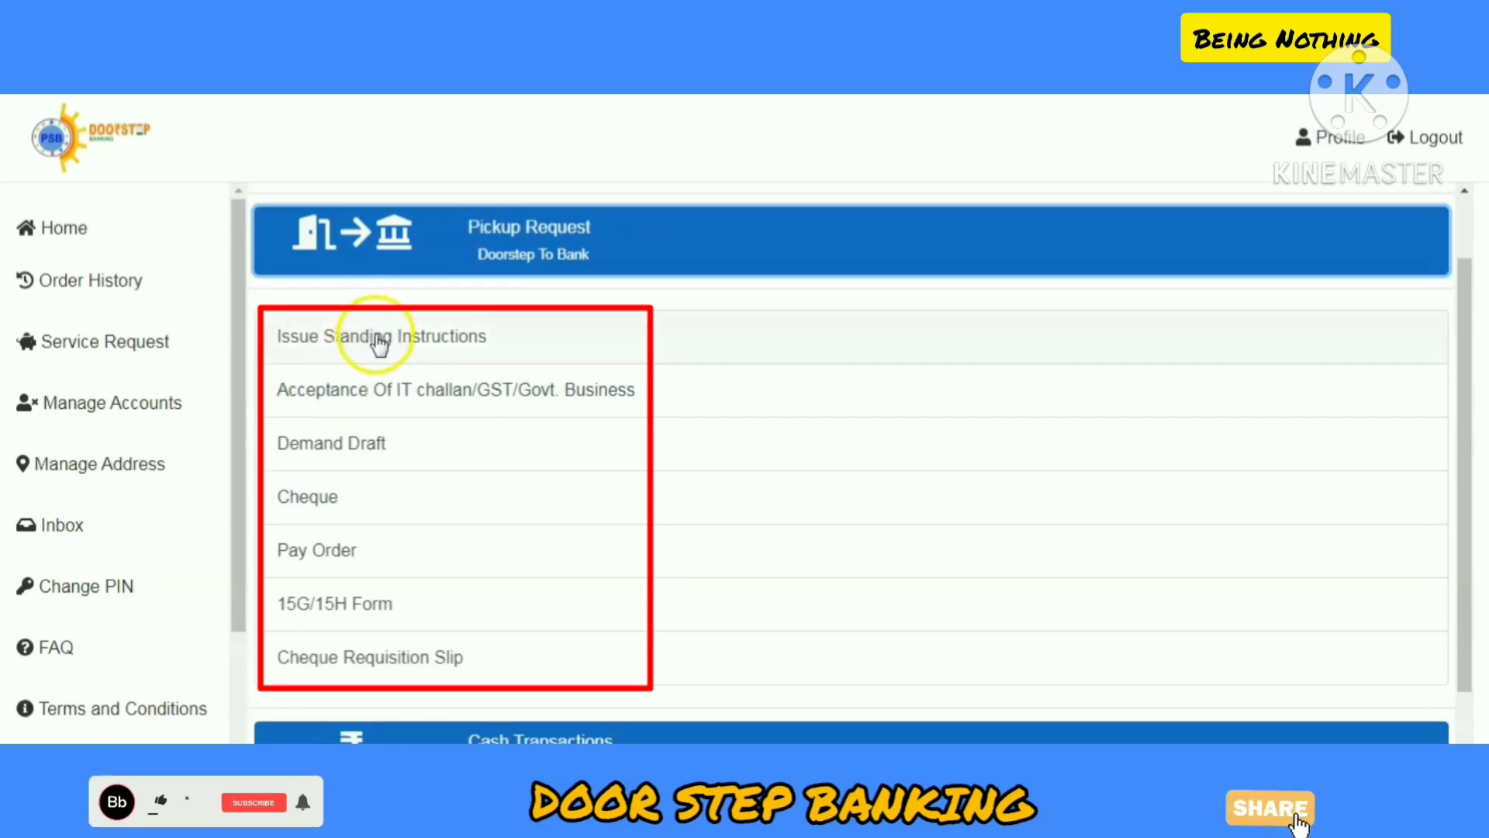
scroll(388, 350, up, 1)
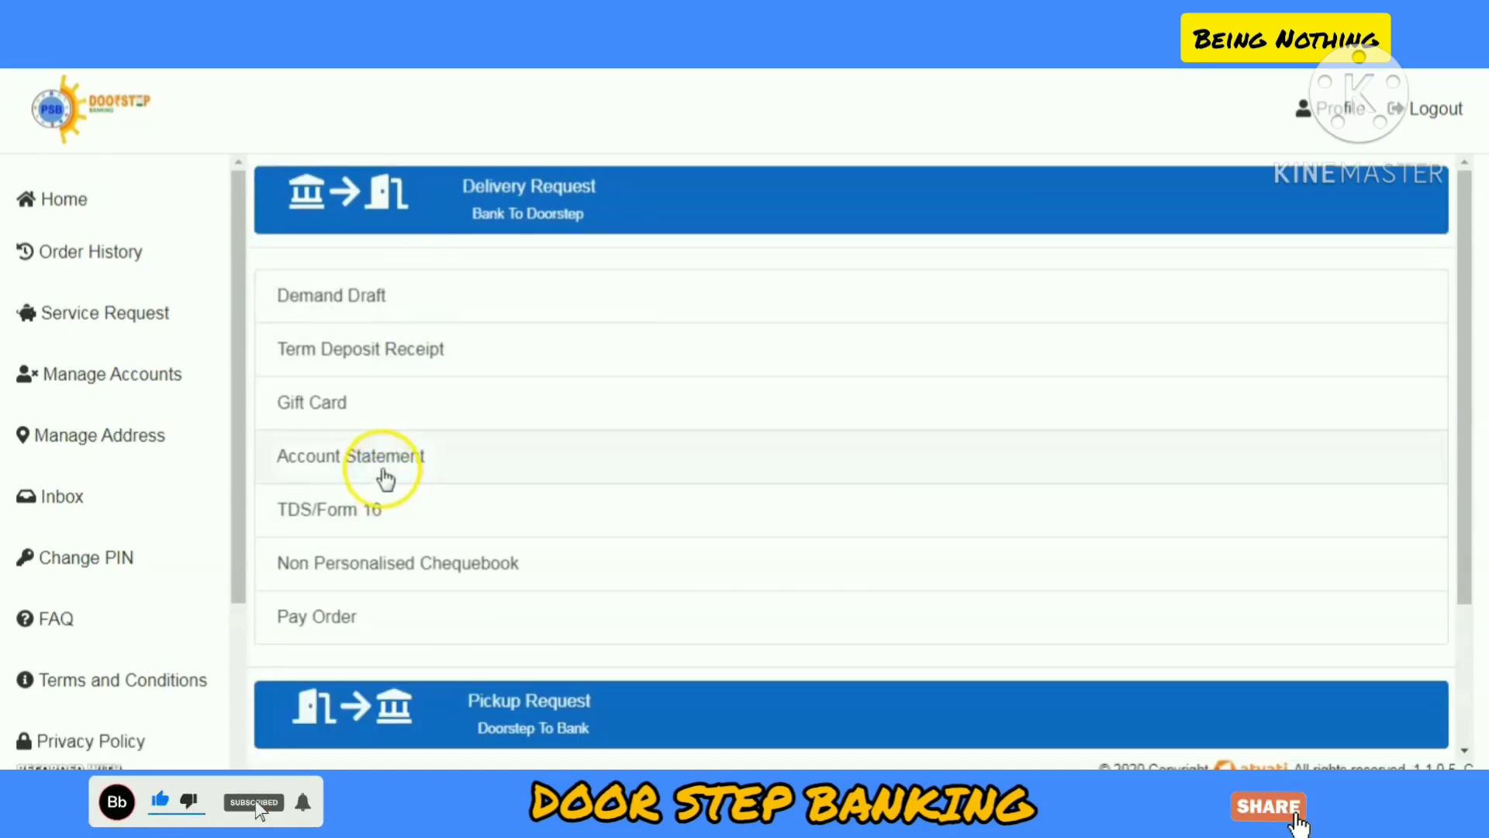
Step: Request an Account Statement for the Last Three Months and continue to the Rs. 88.5 charges
click(380, 459)
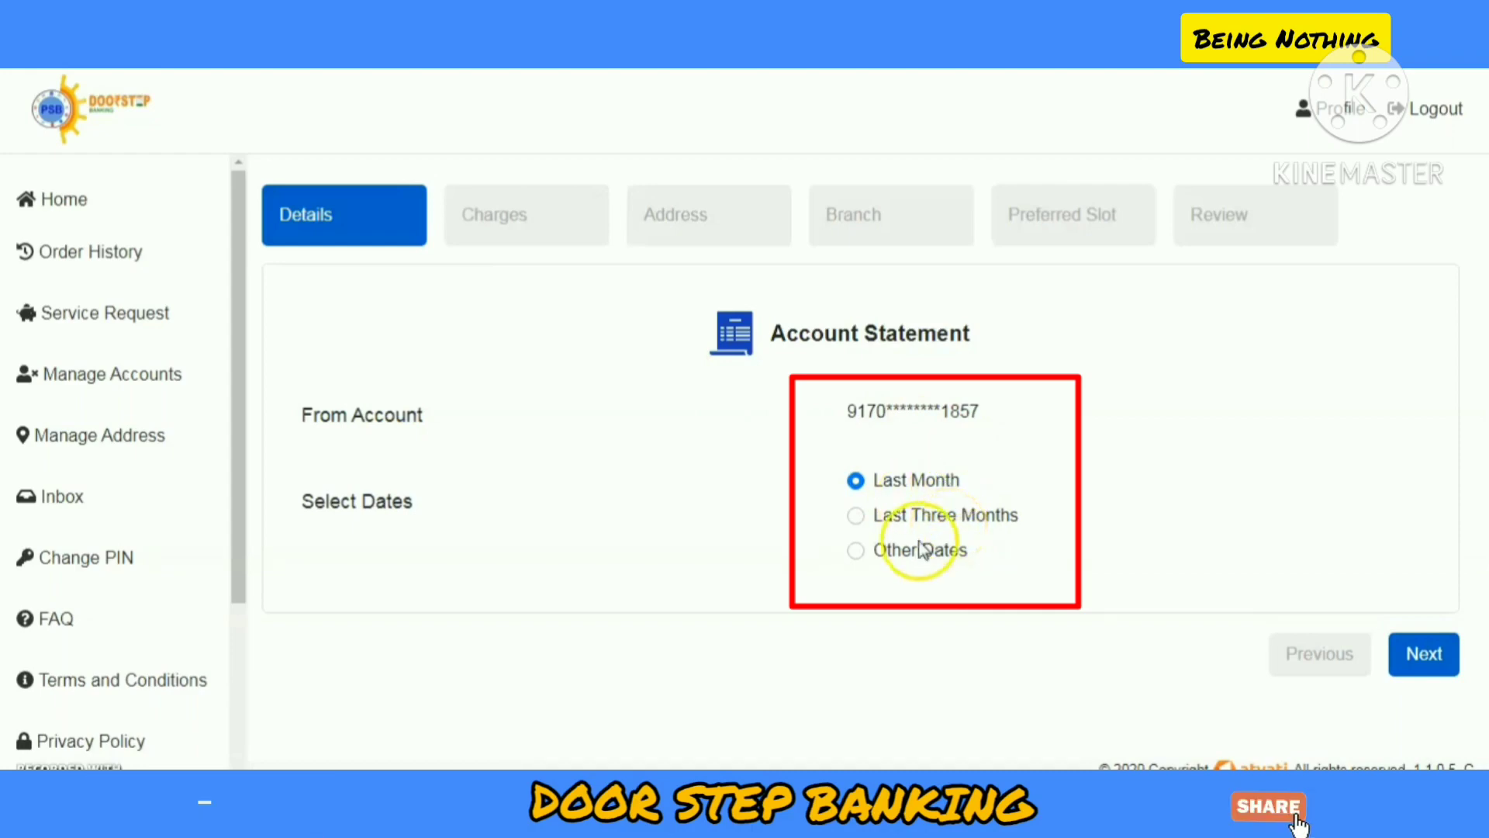
click(854, 552)
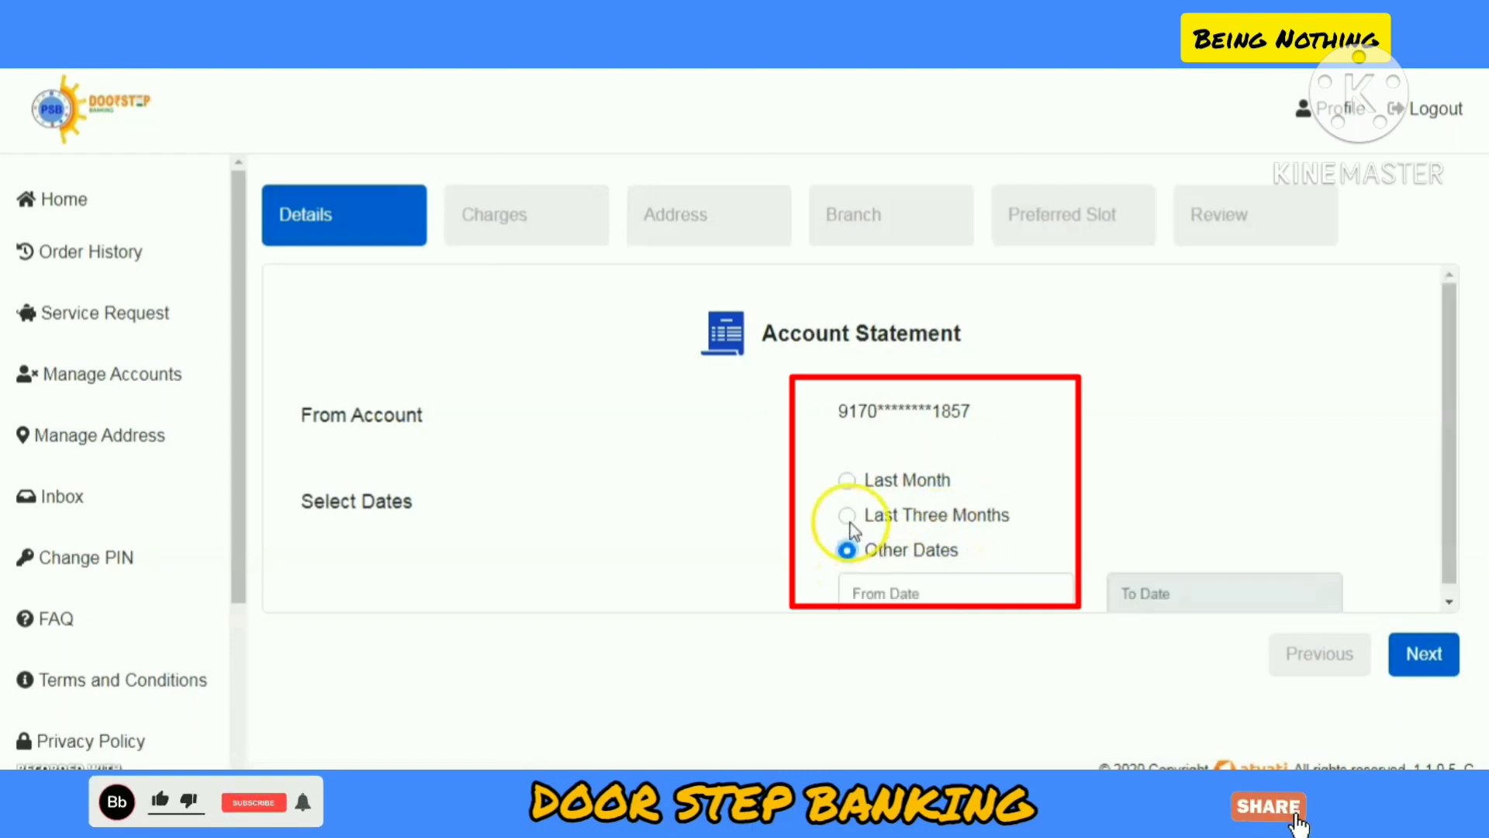
click(851, 516)
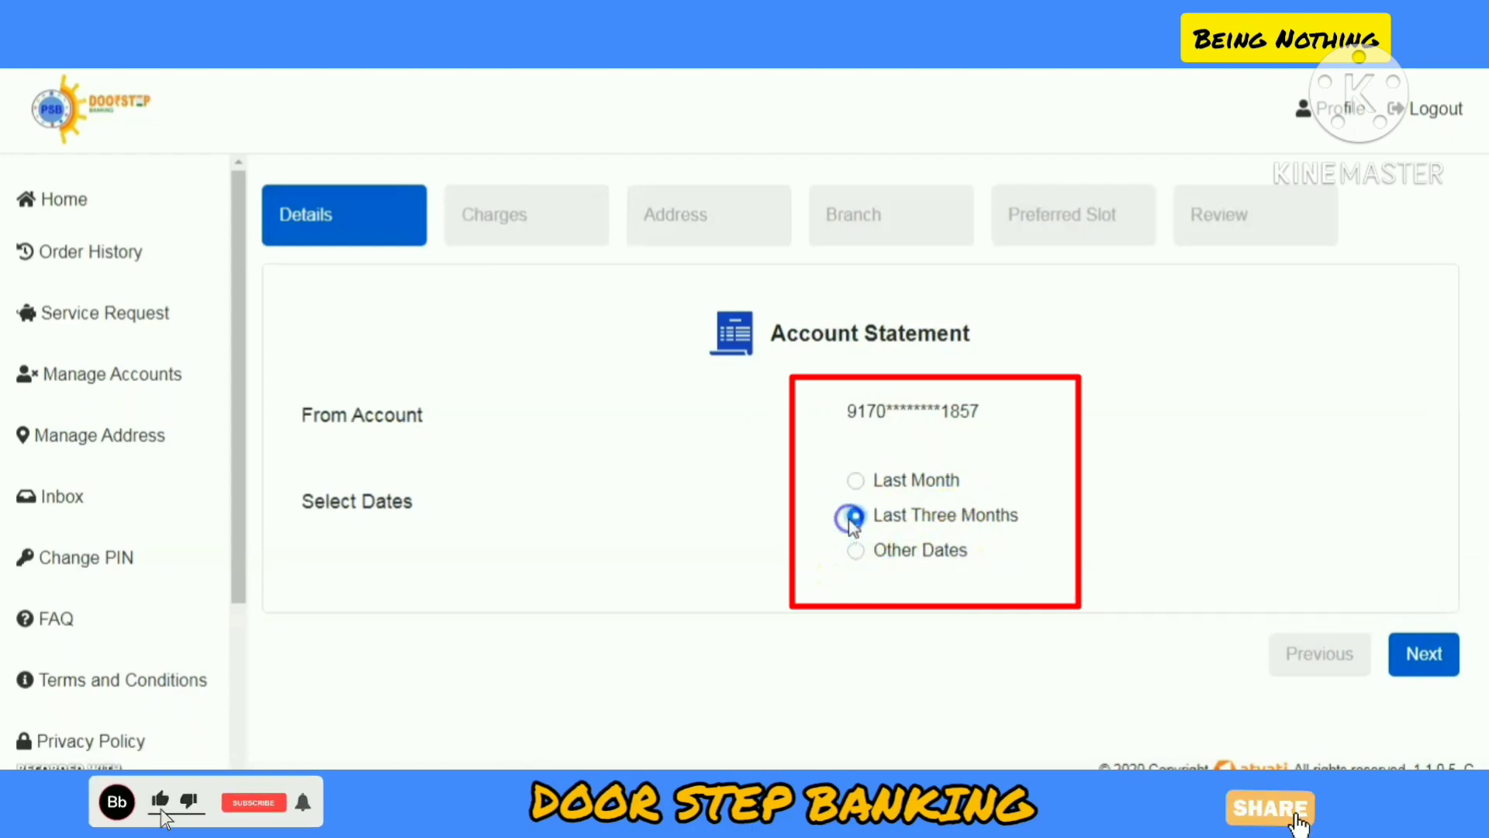
click(1430, 655)
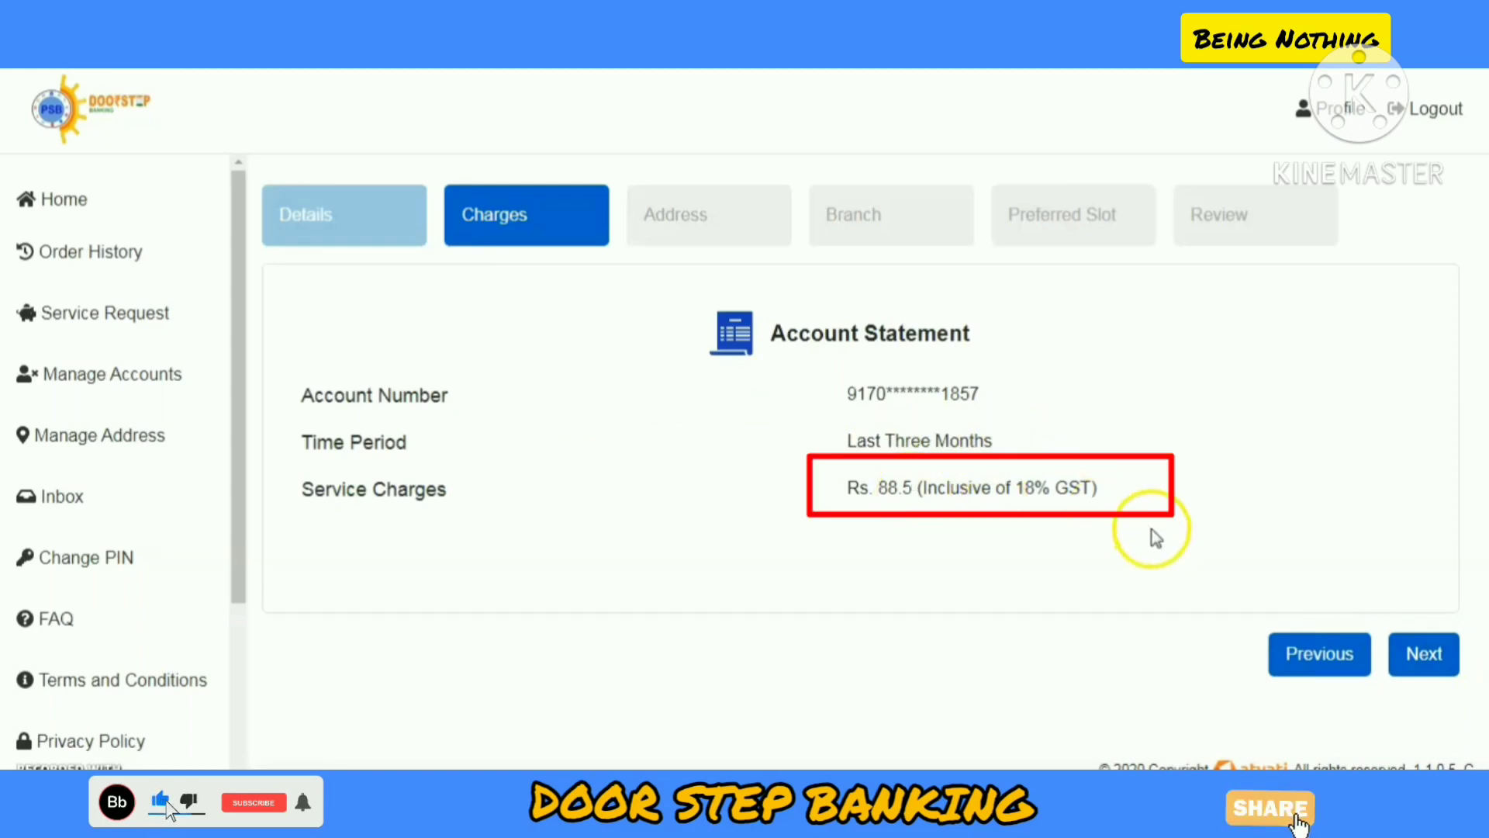
click(1420, 663)
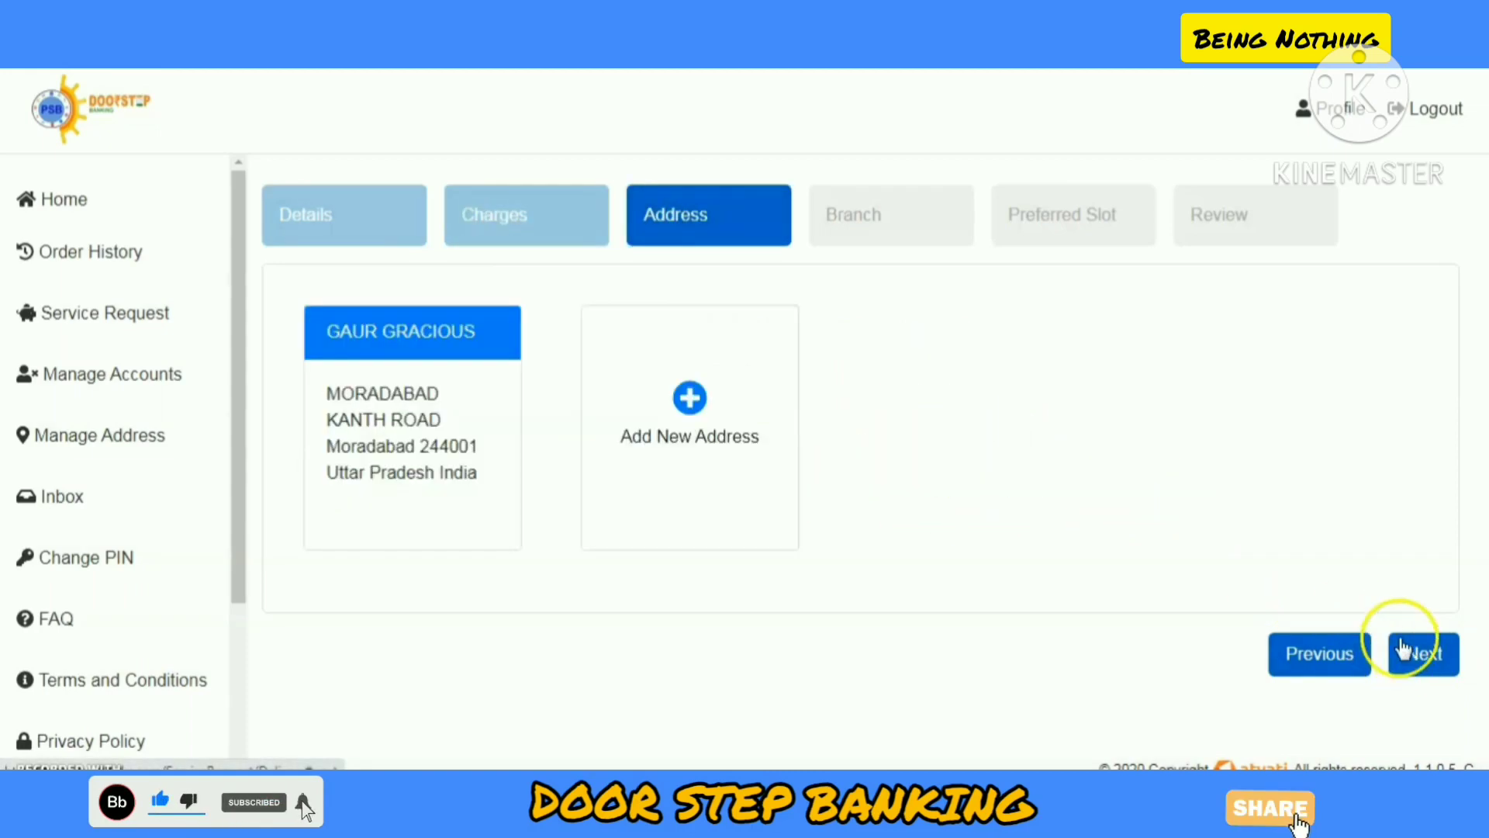
click(415, 467)
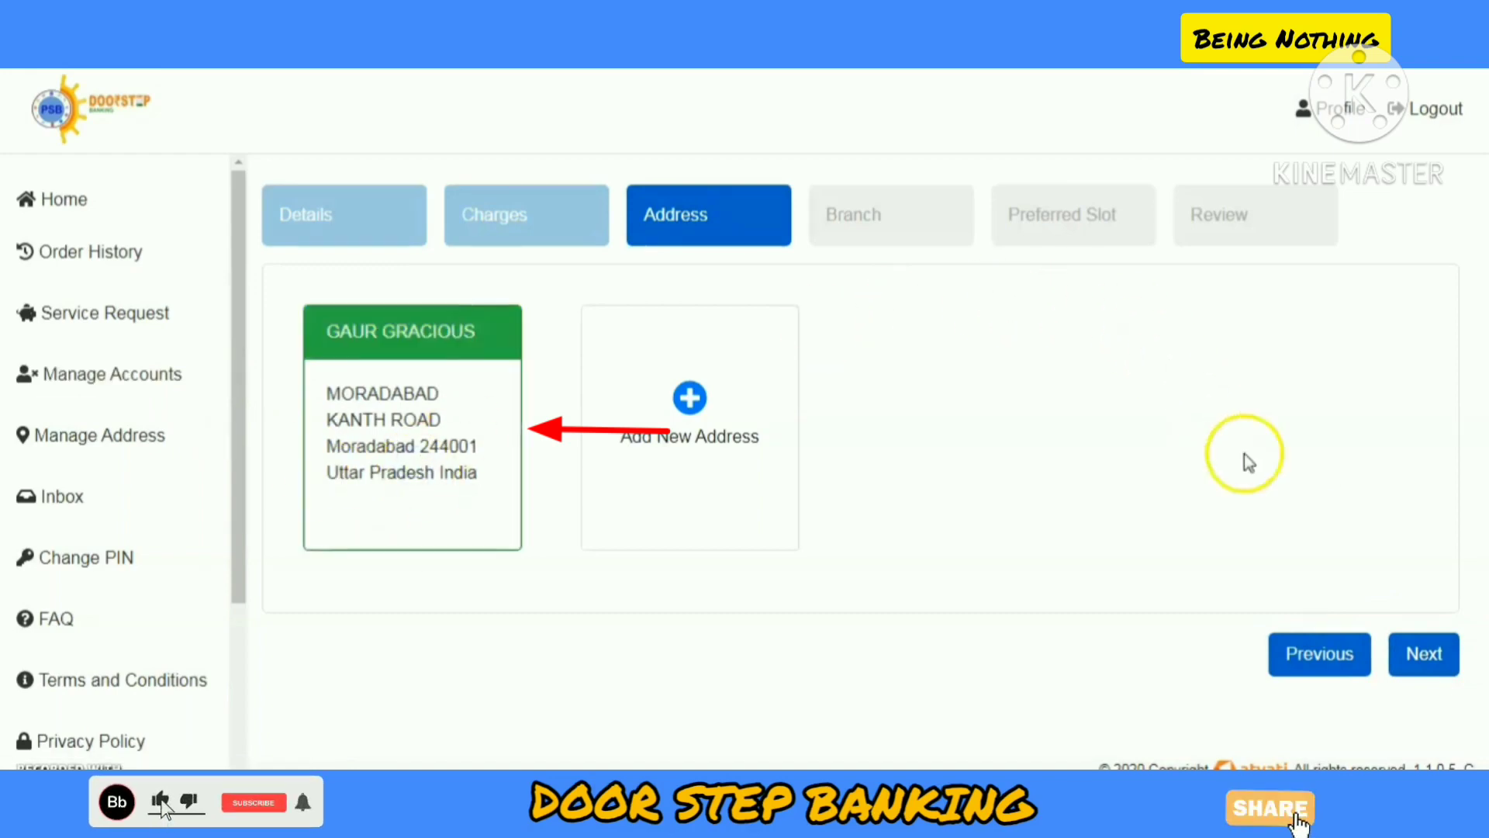
right_click(1429, 673)
click(1431, 672)
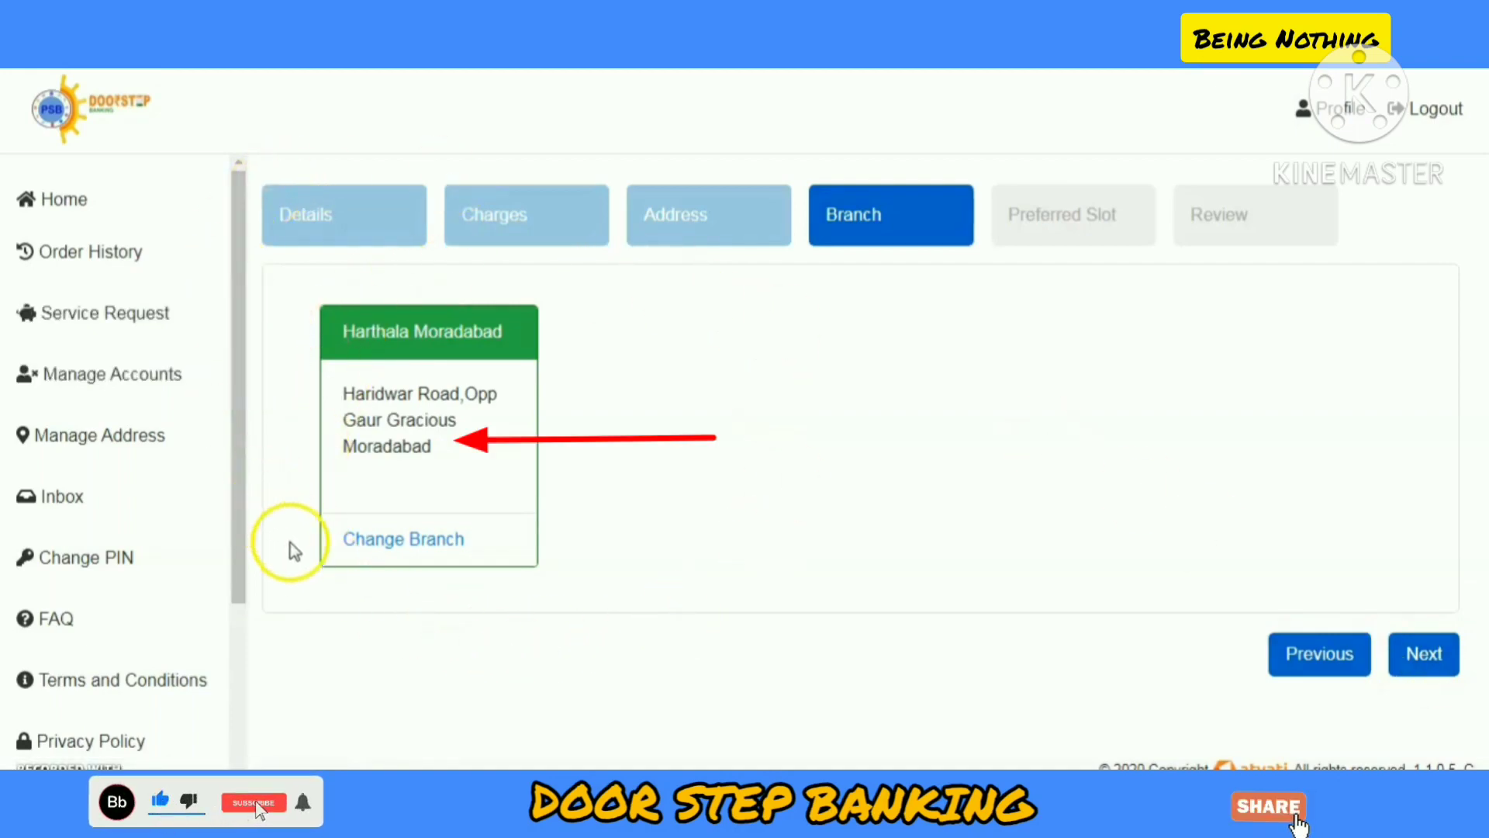
Step: Try changing the branch, dismiss the no-other-branches error, and keep Harthala Moradabad
click(416, 540)
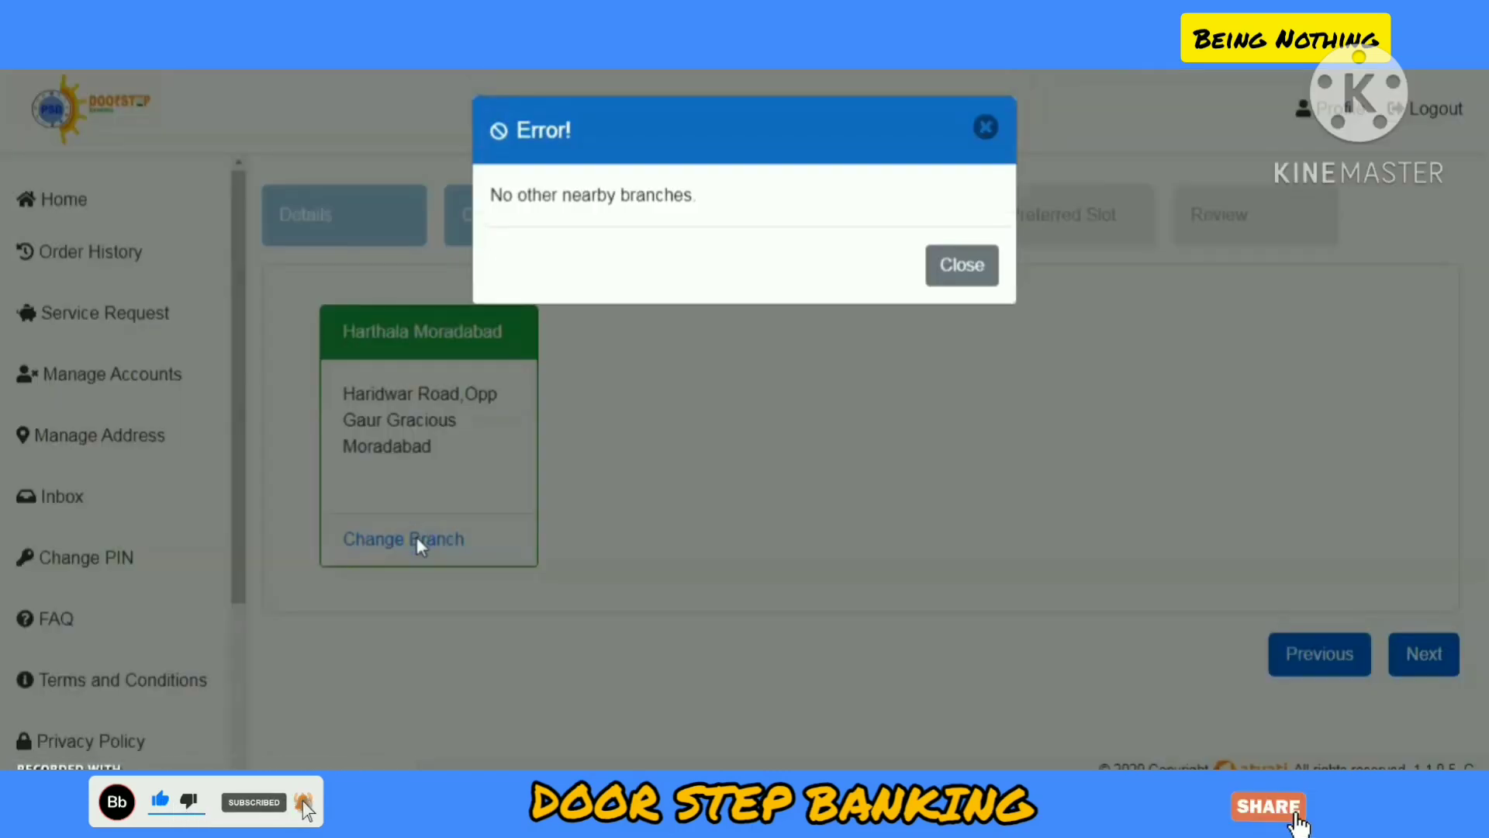
click(977, 267)
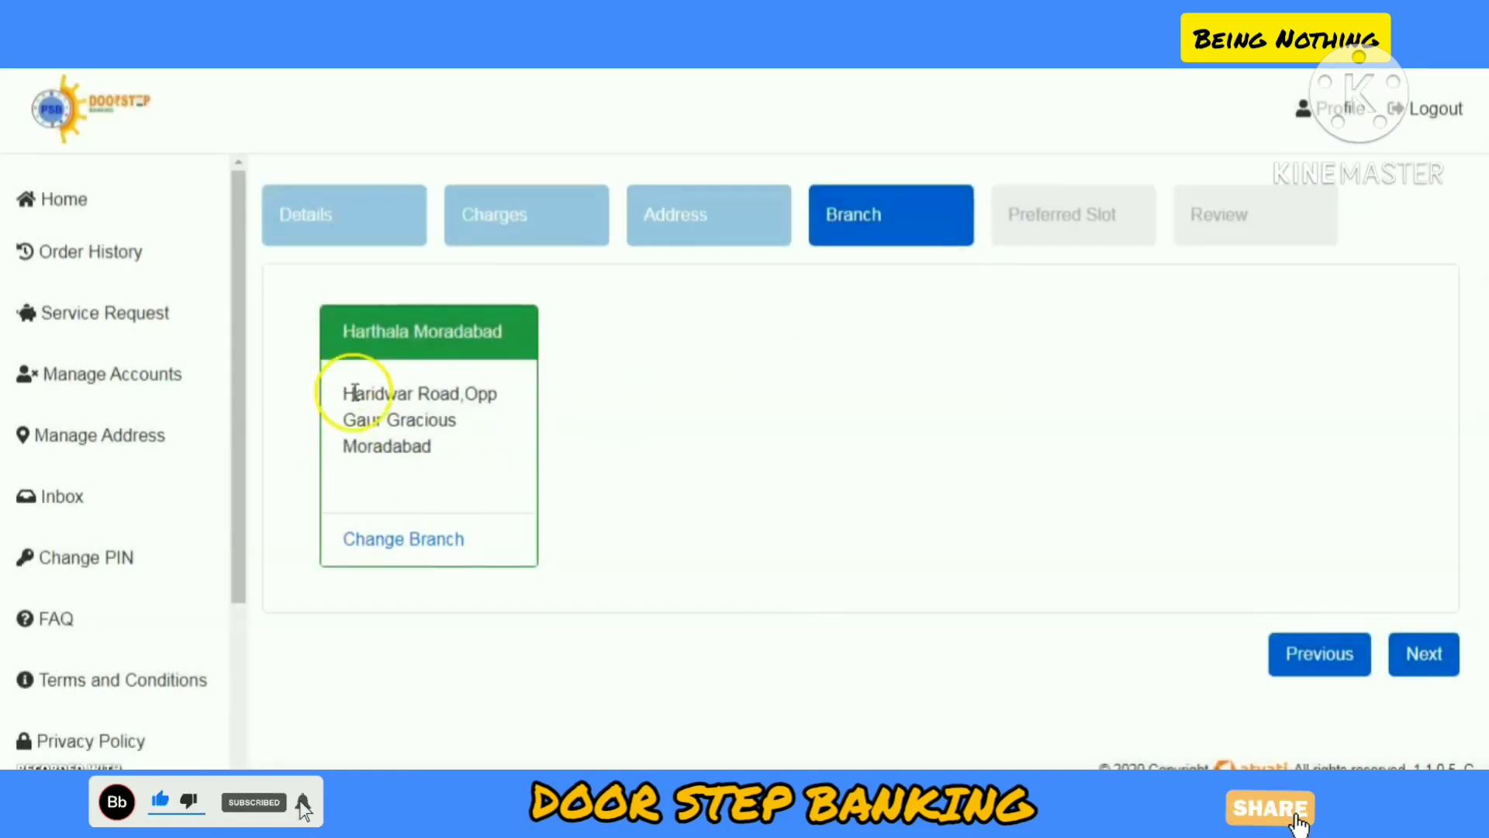
click(1427, 654)
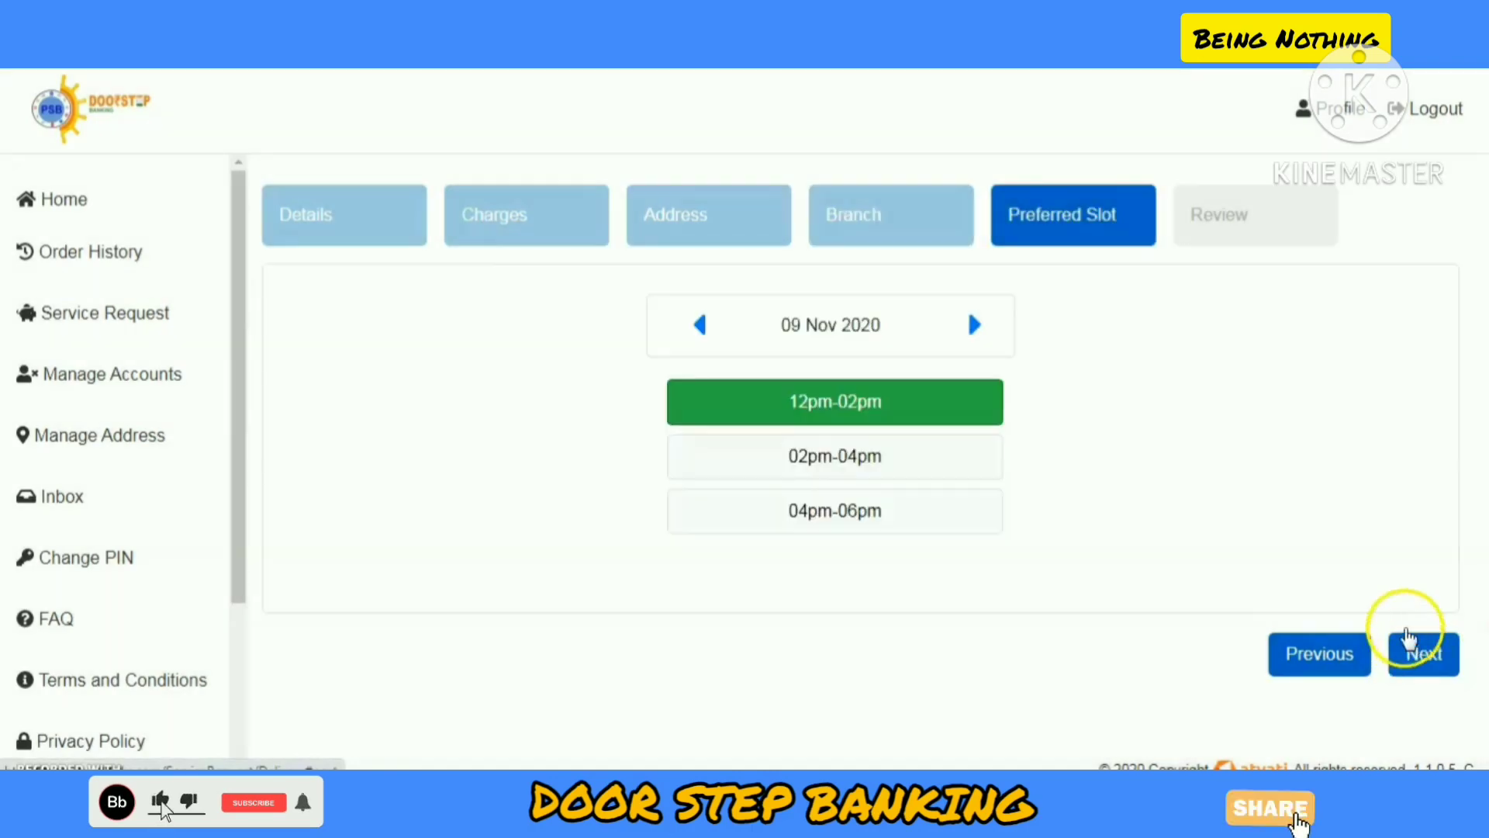
Step: Book the 02pm-04pm delivery slot on 10 Nov 2020
click(975, 325)
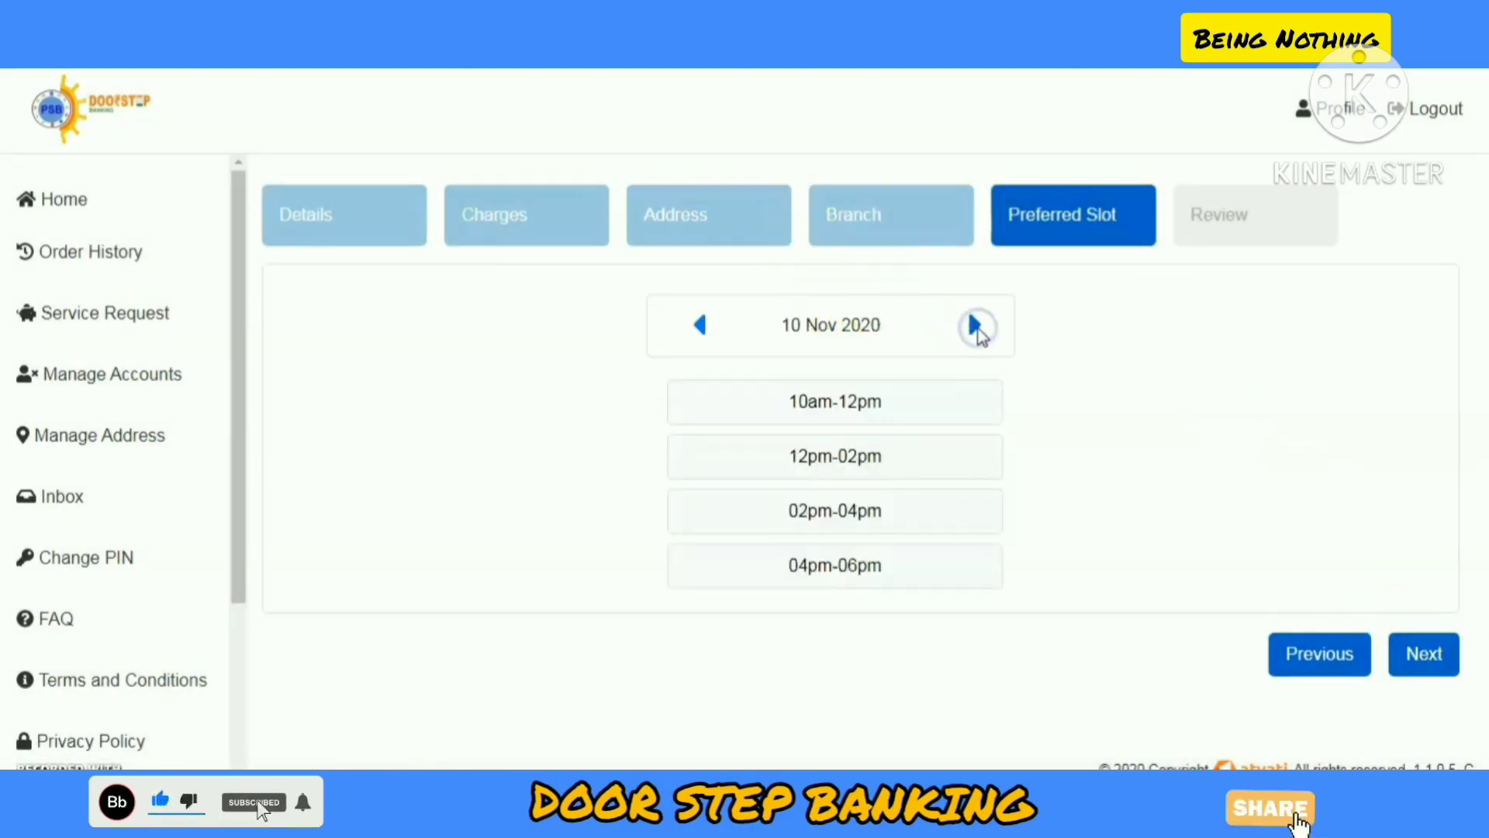
click(898, 508)
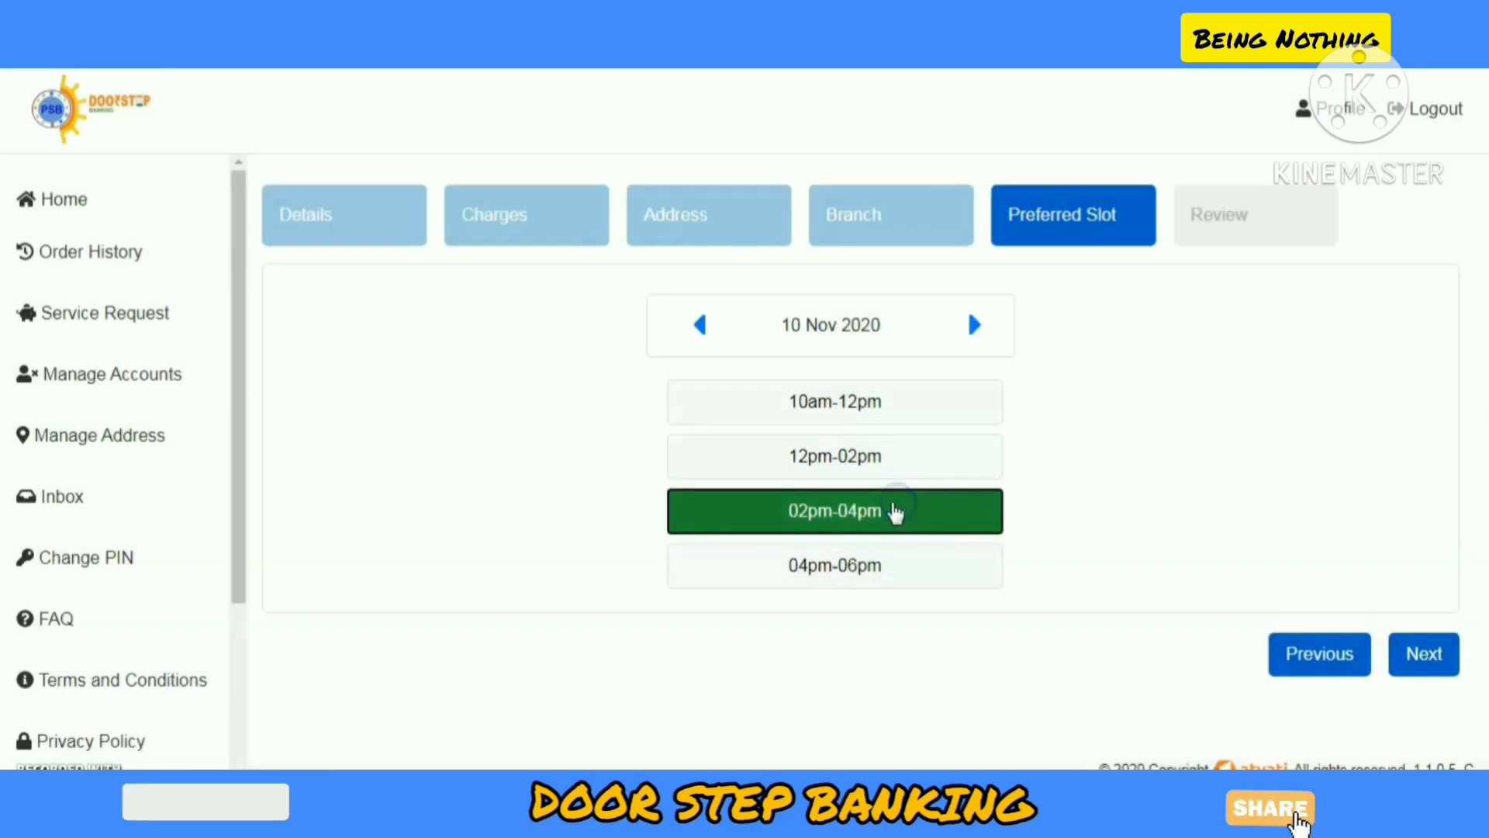
click(1423, 653)
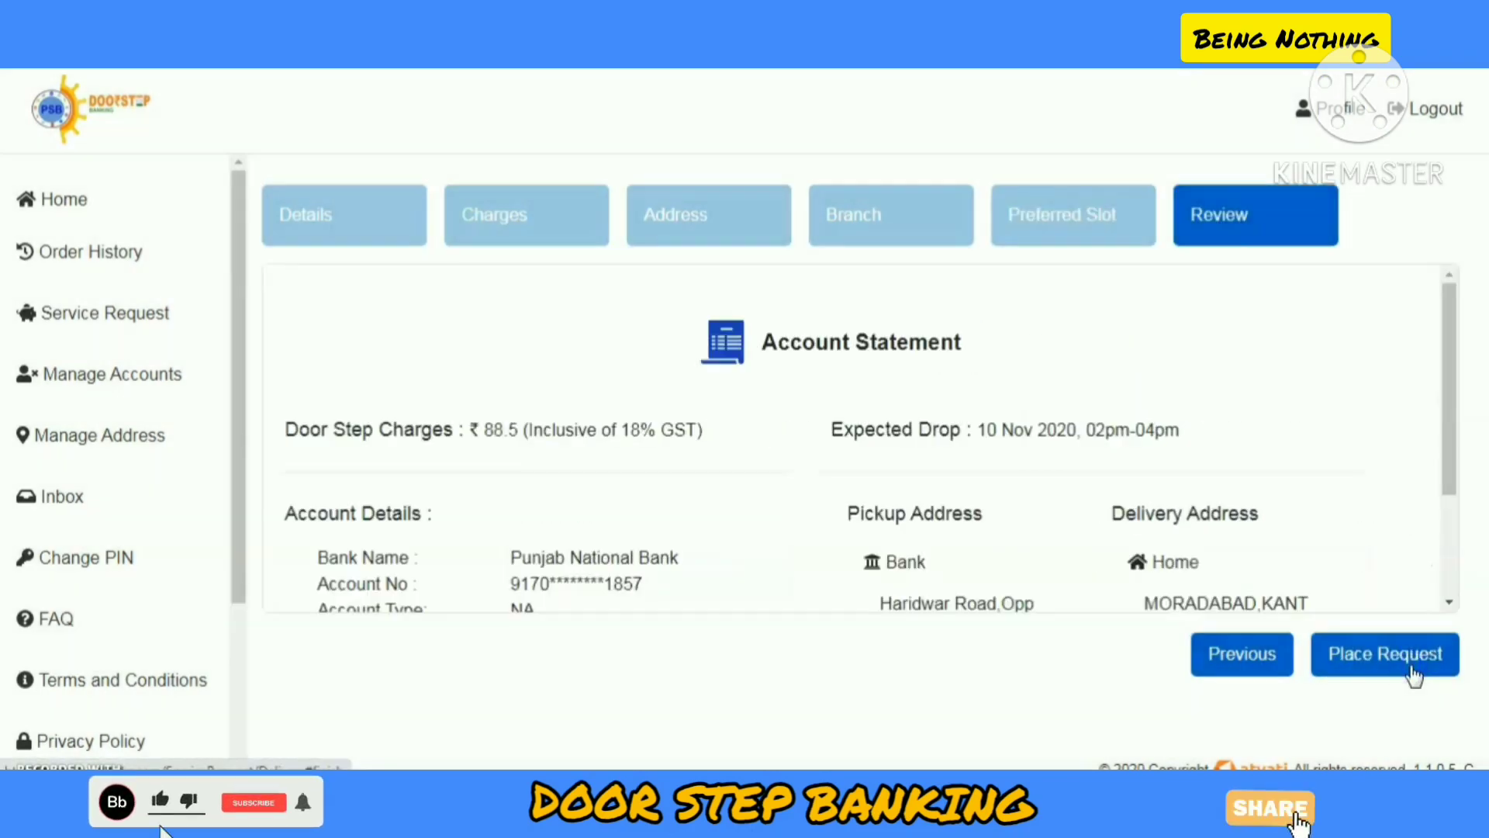
Step: Scroll through the Review summary of the Account Statement request
scroll(1021, 419, down, 3)
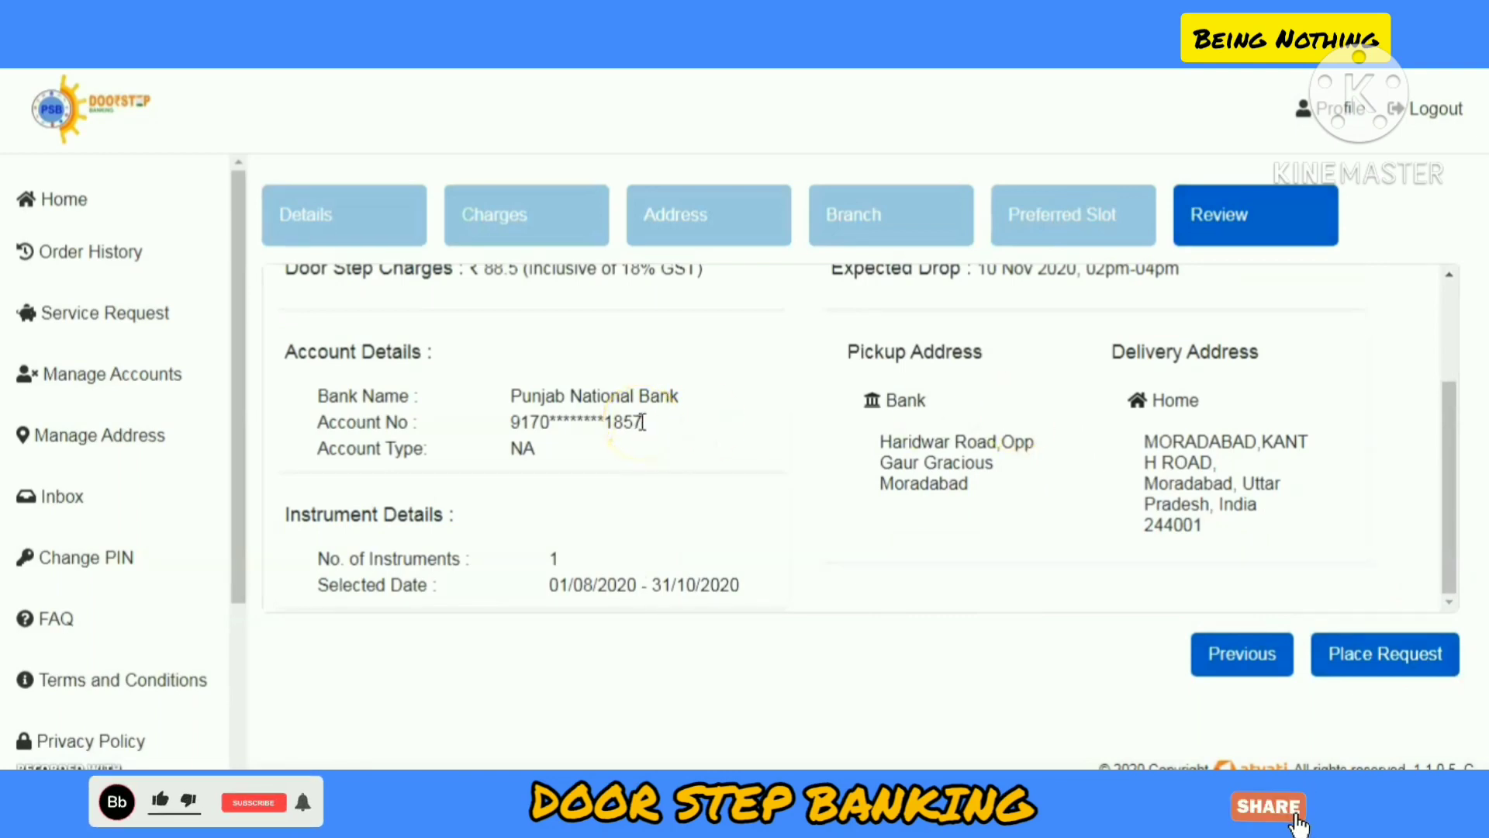
scroll(642, 422, up, 2)
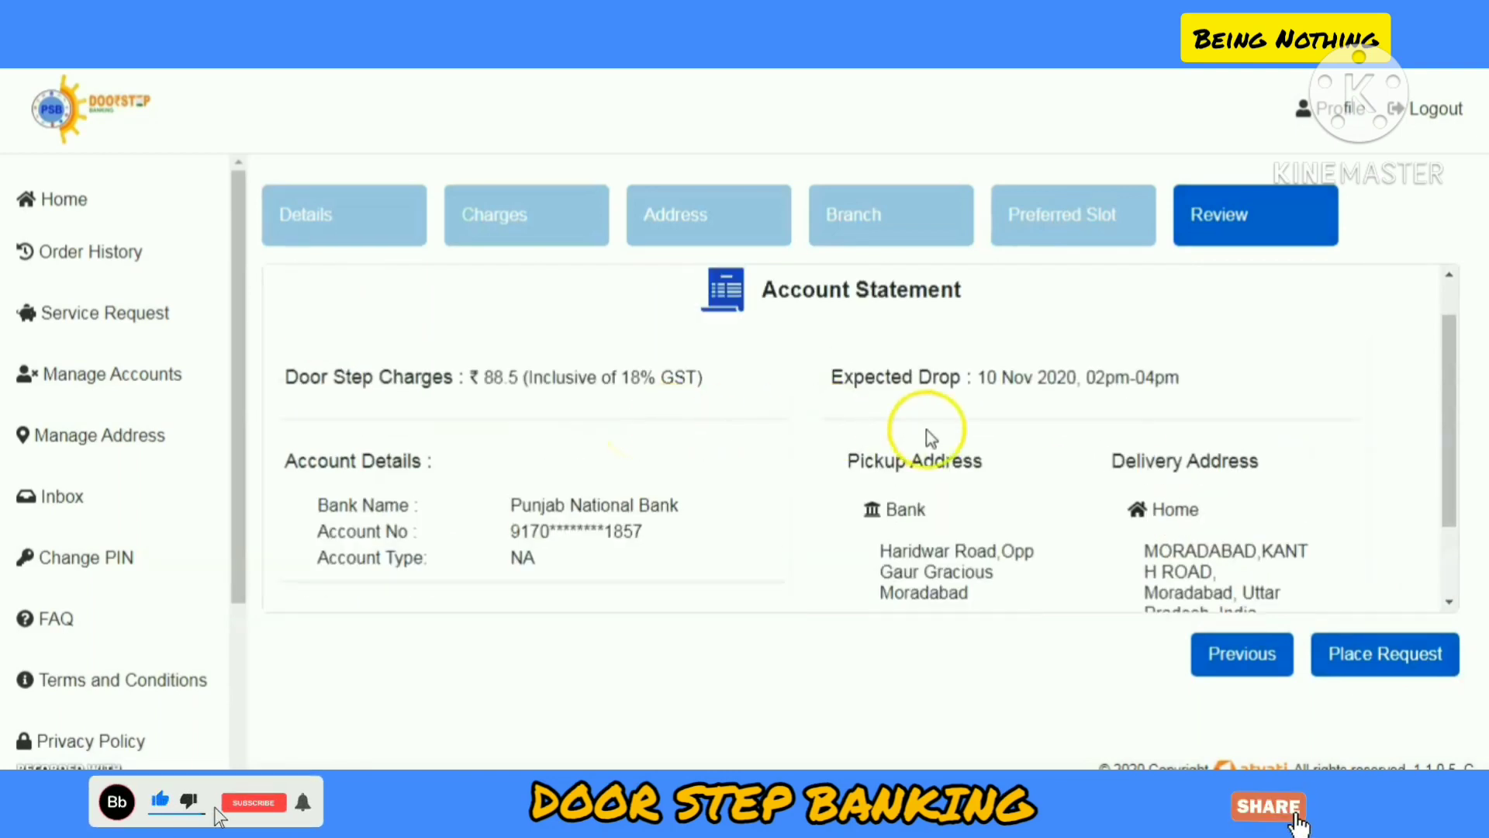
scroll(927, 432, down, 2)
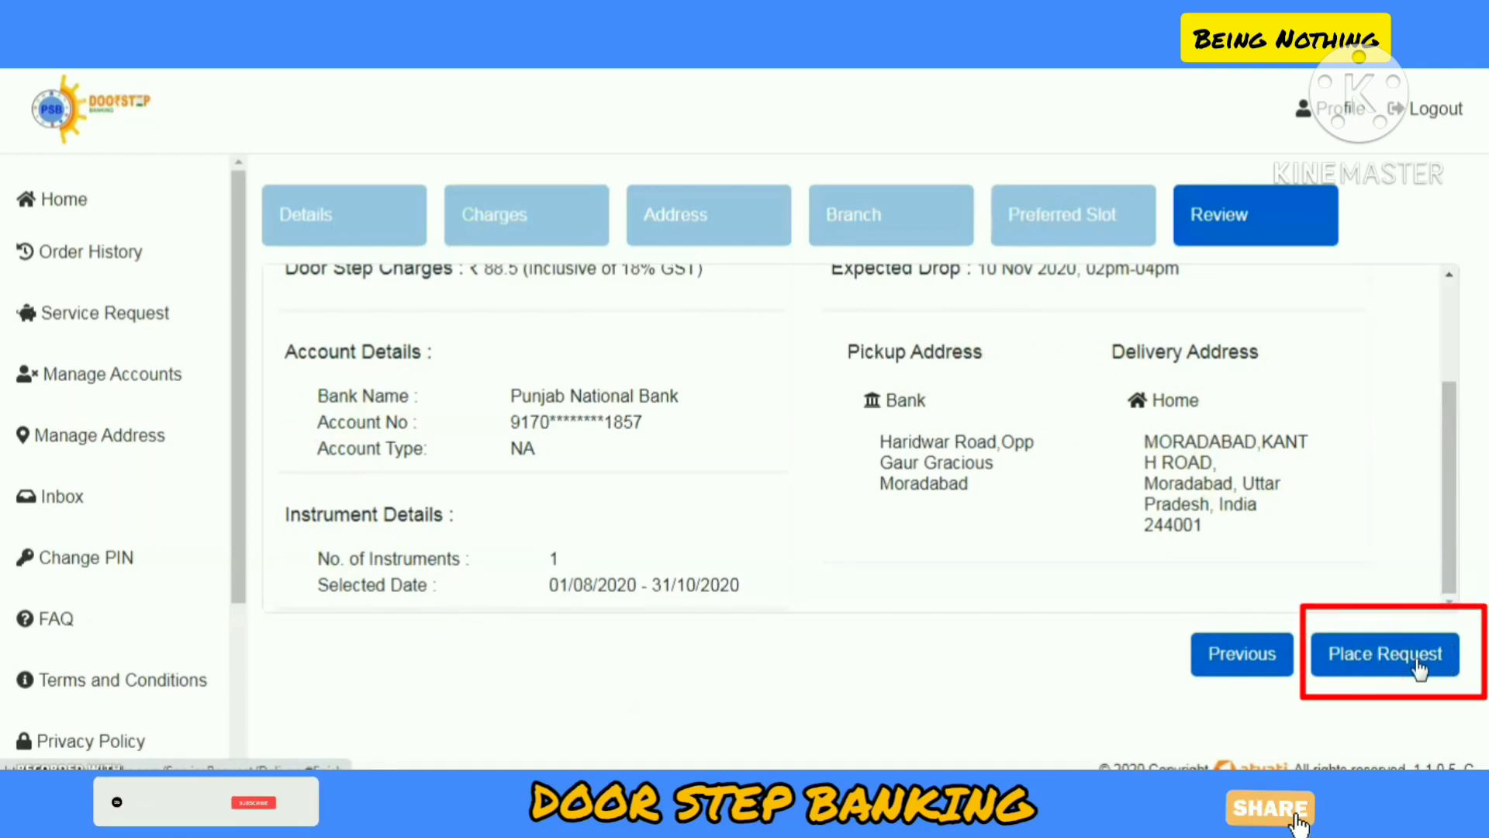
scroll(979, 467, up, 3)
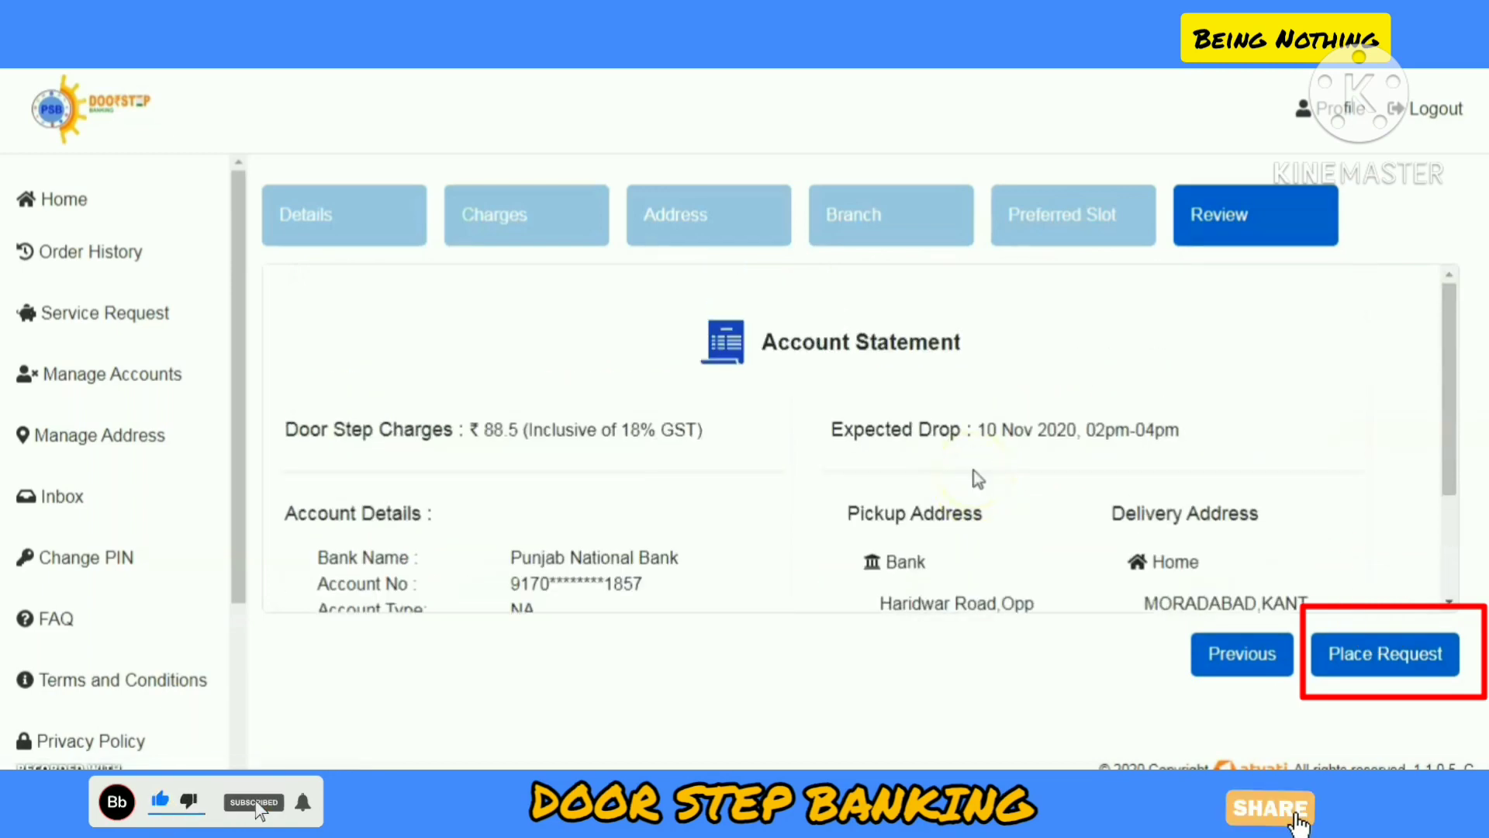
scroll(977, 479, down, 3)
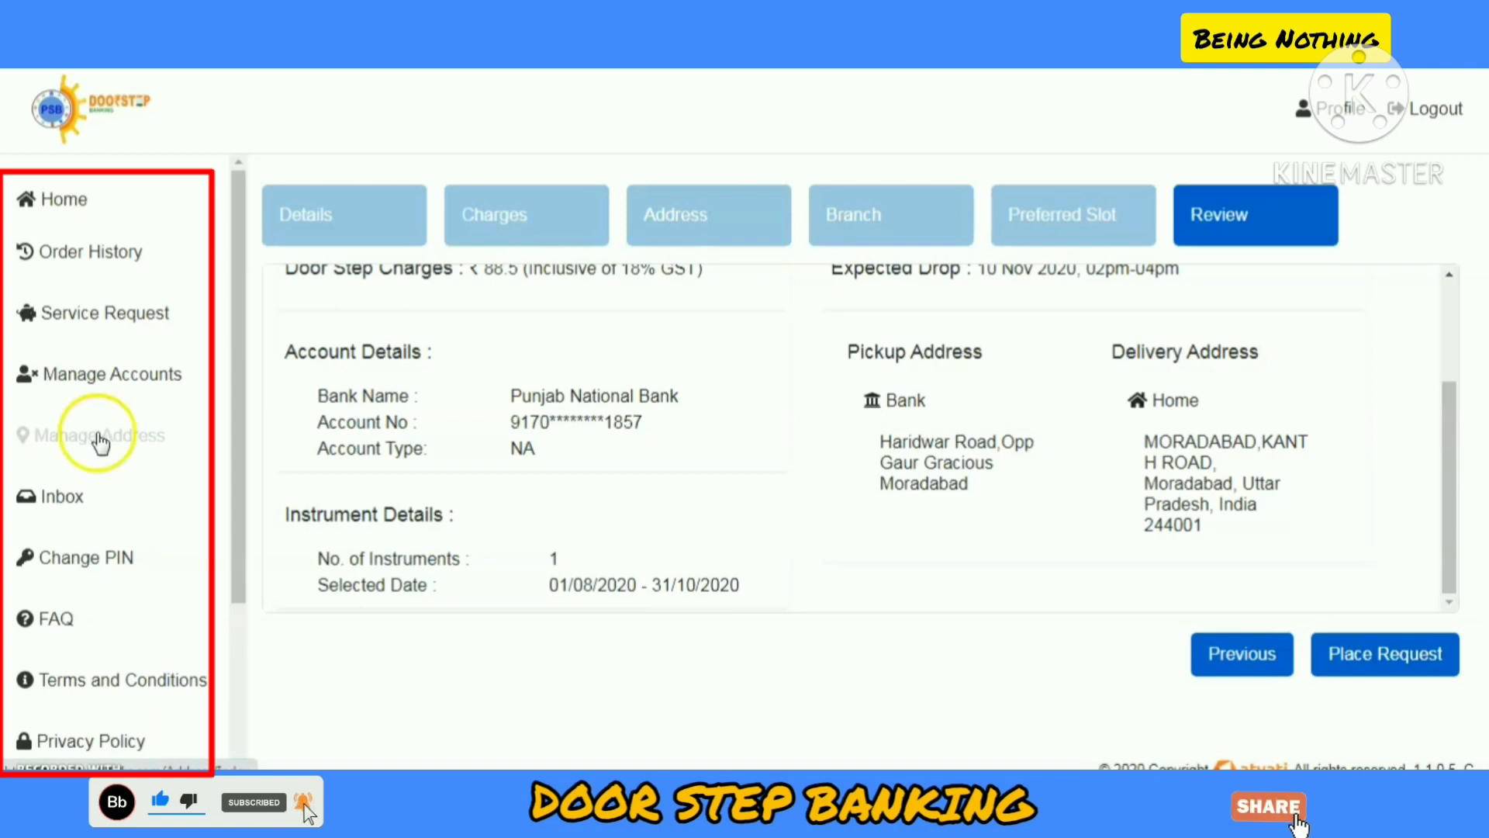
Step: Return to Service Request and expand Delivery and Pickup Request lists, showing Cheque and Pay Order
scroll(101, 443, down, 3)
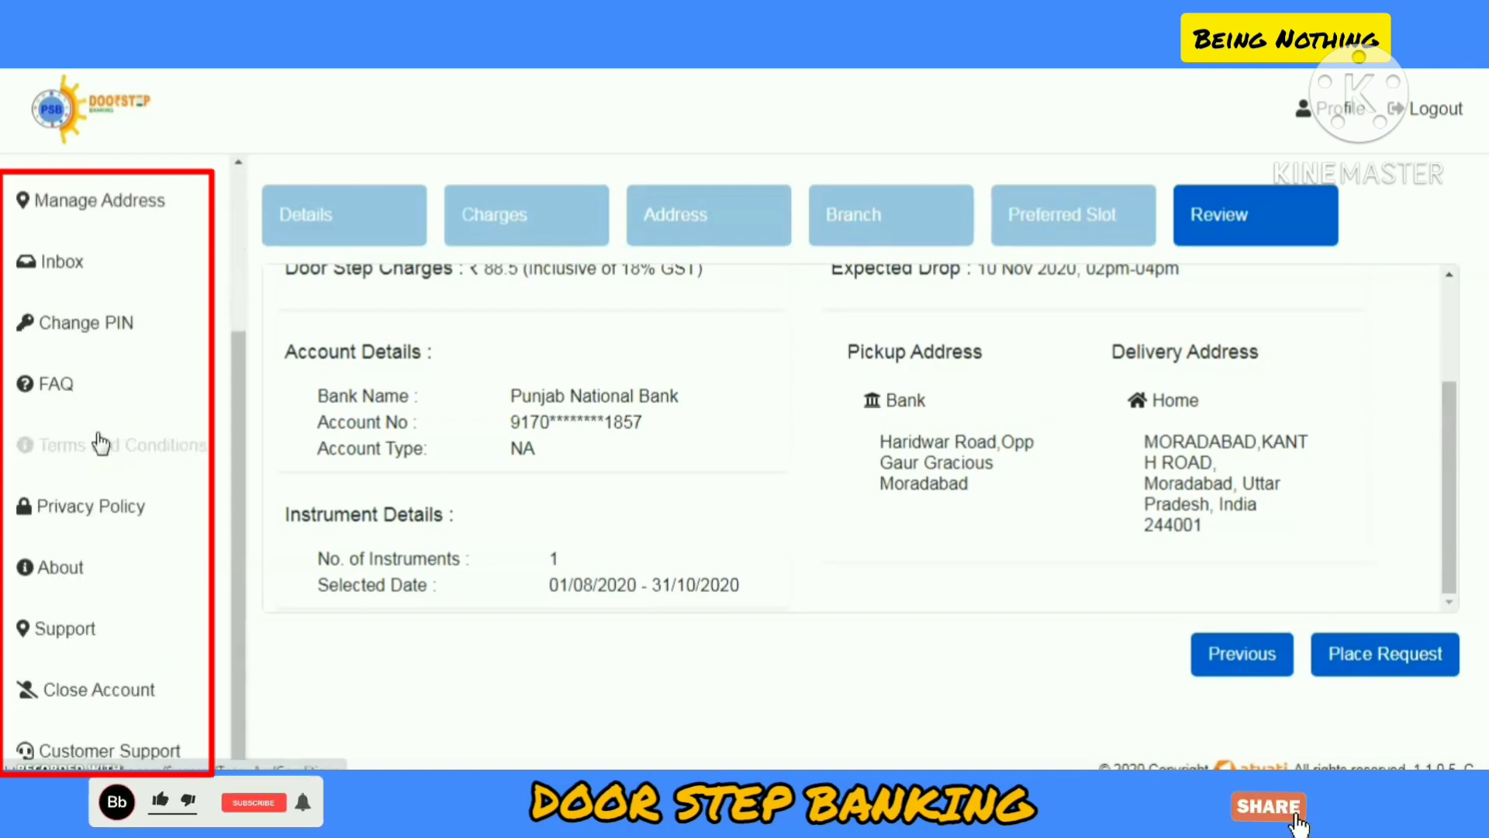
scroll(100, 443, up, 3)
click(73, 332)
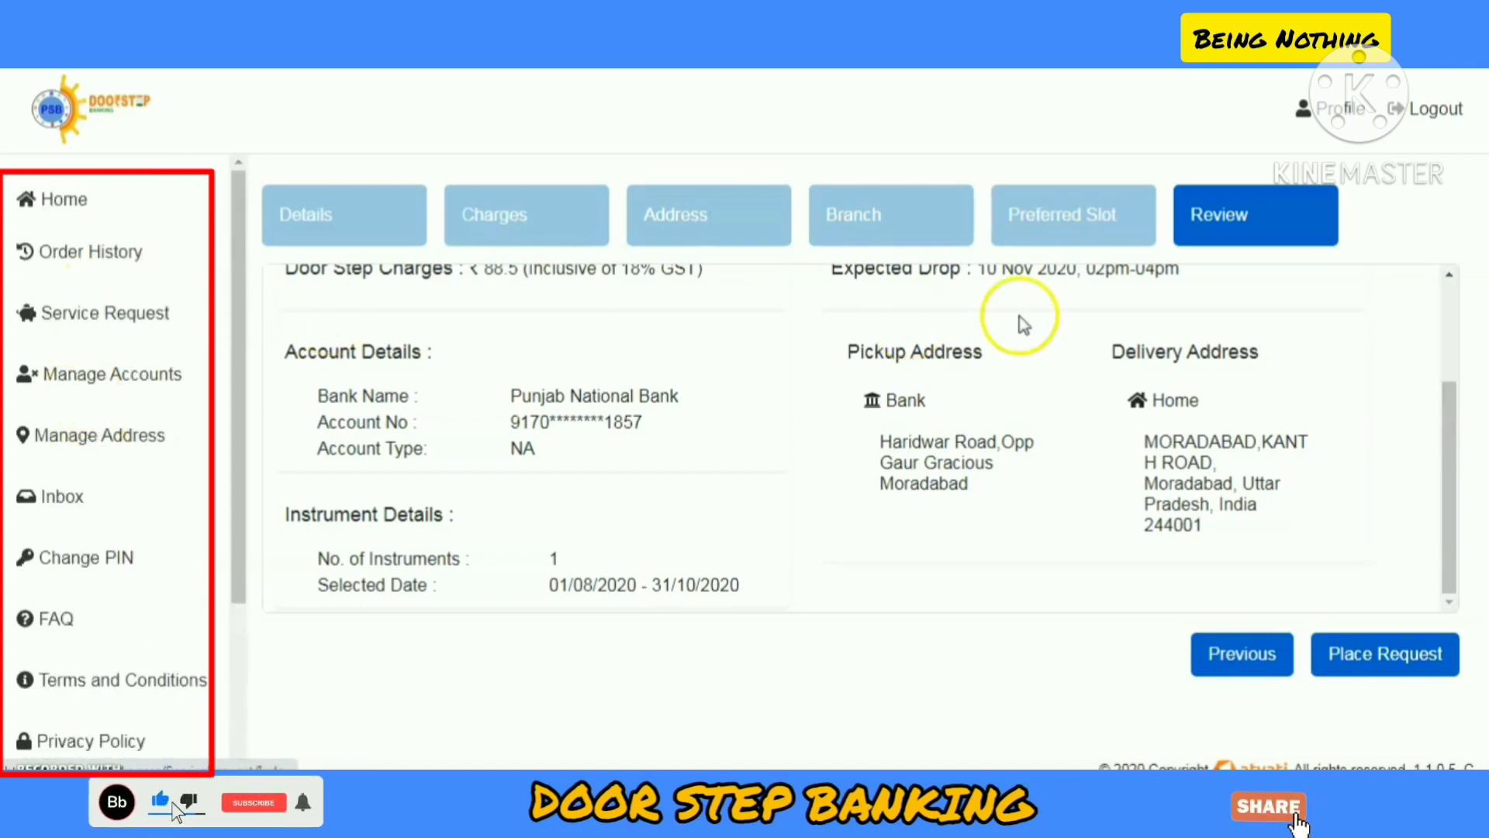
click(562, 385)
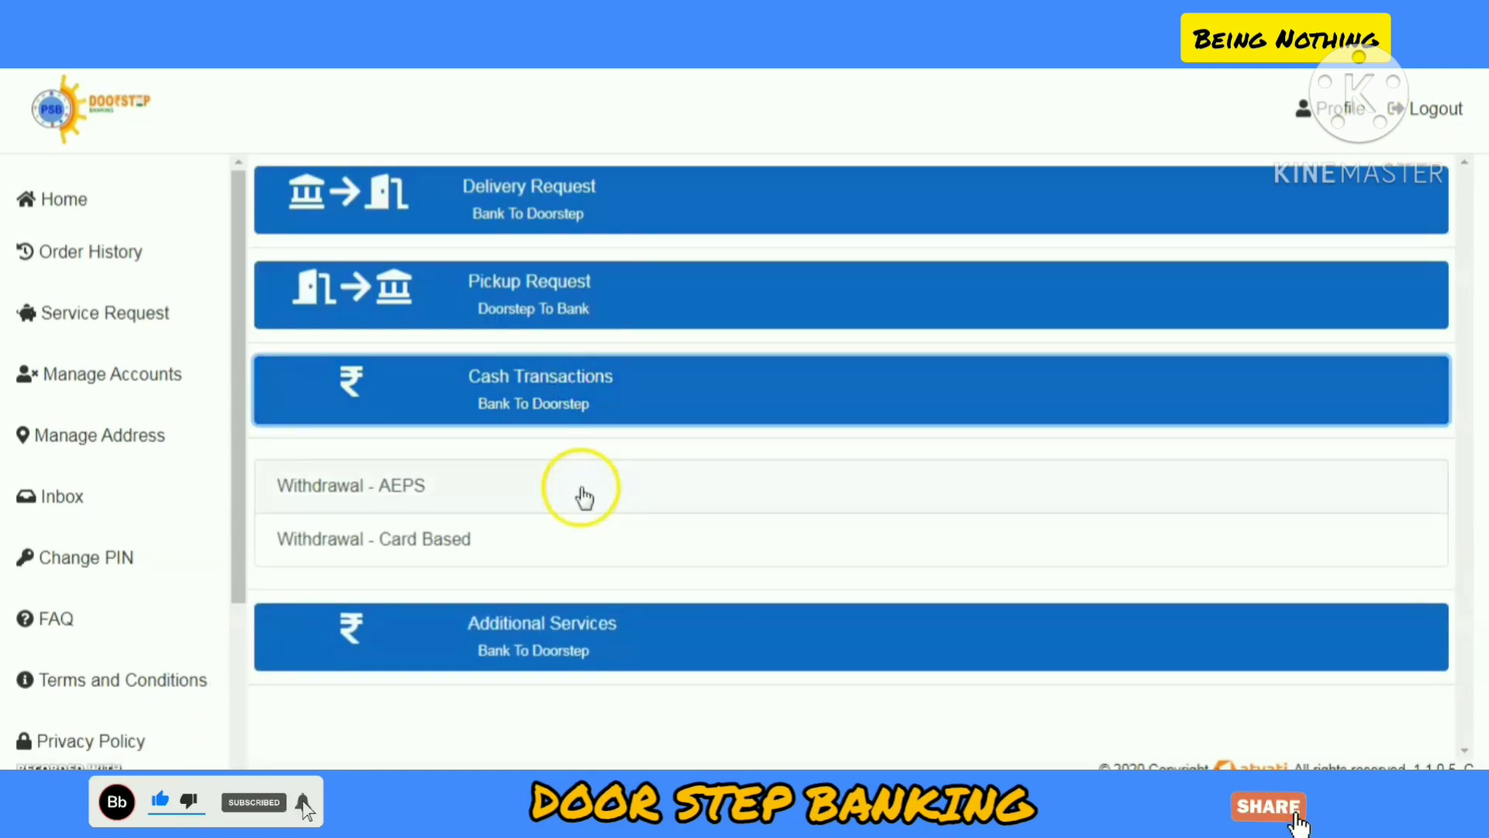
click(552, 295)
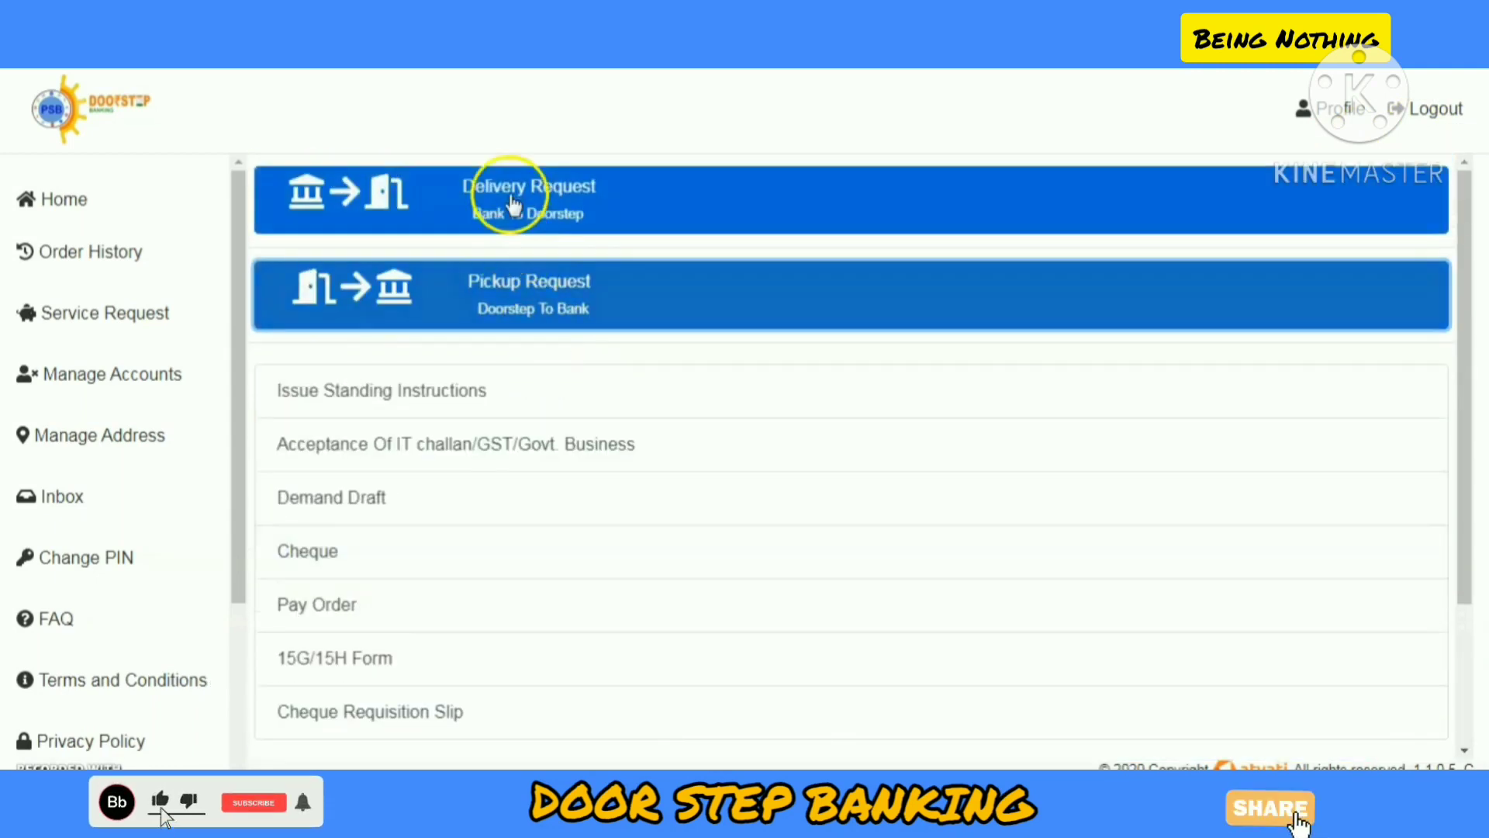
click(514, 197)
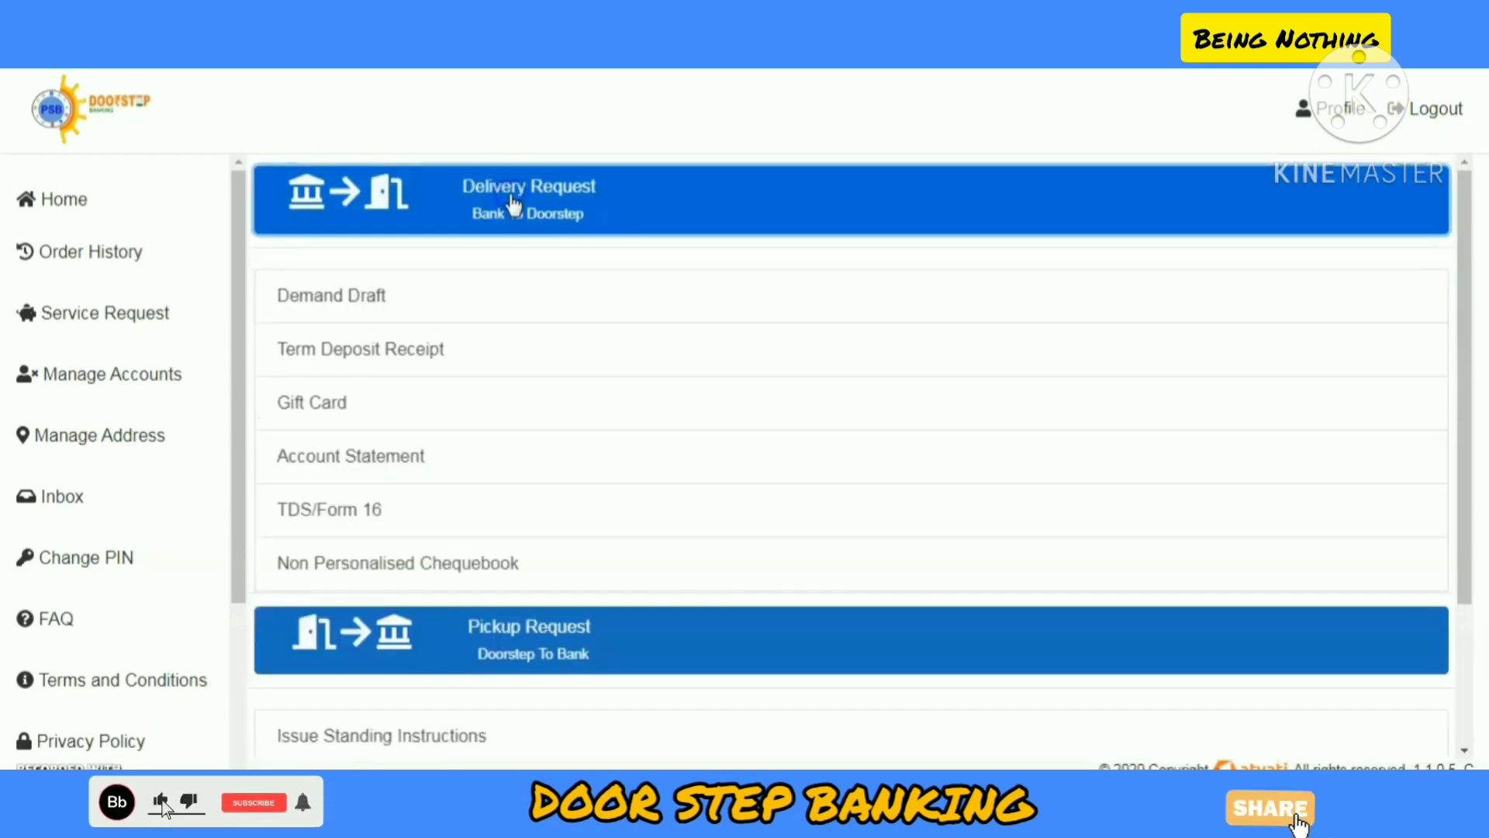
scroll(503, 599, down, 3)
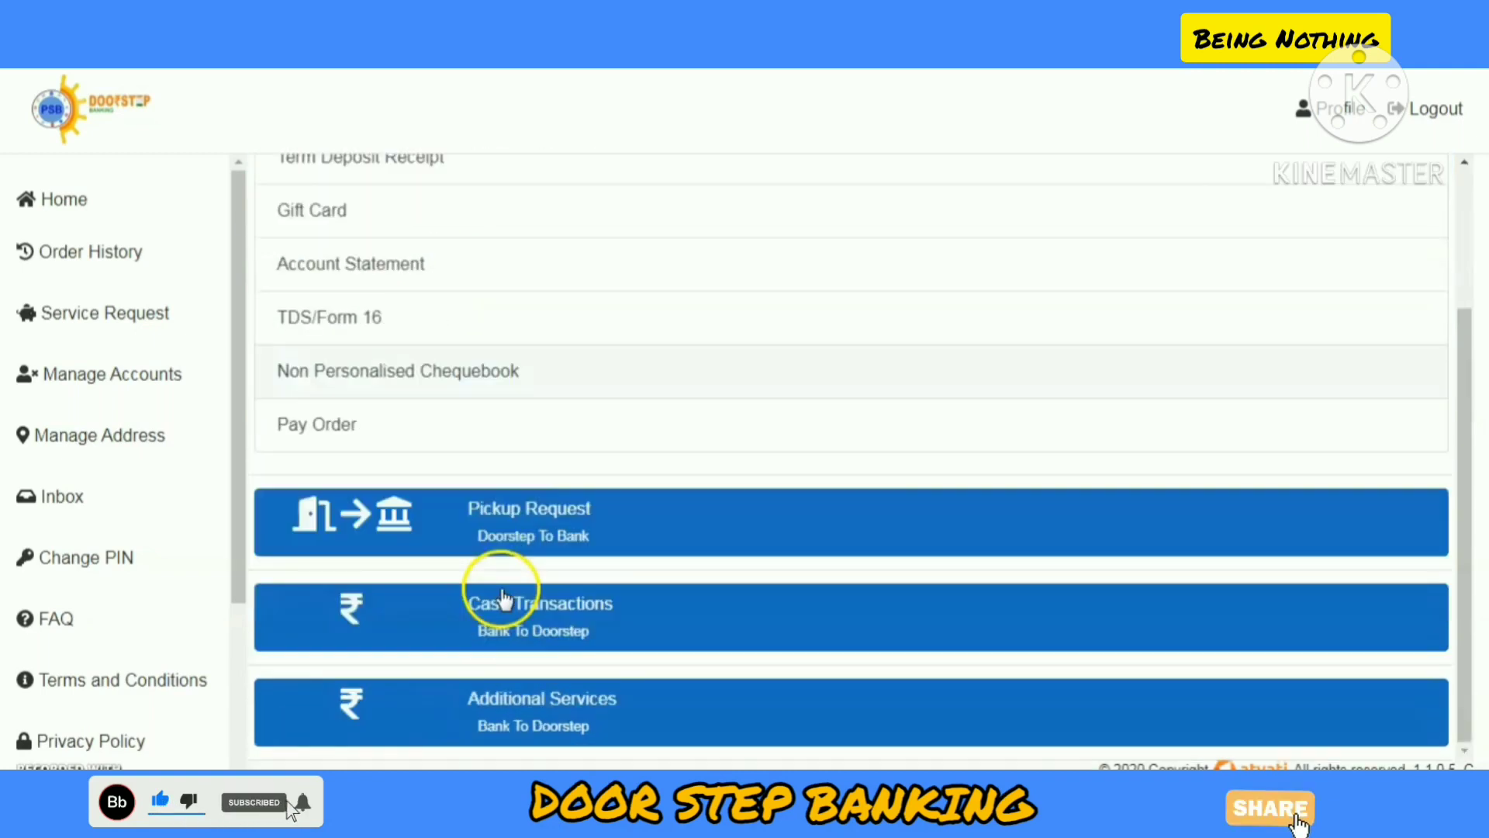
click(530, 515)
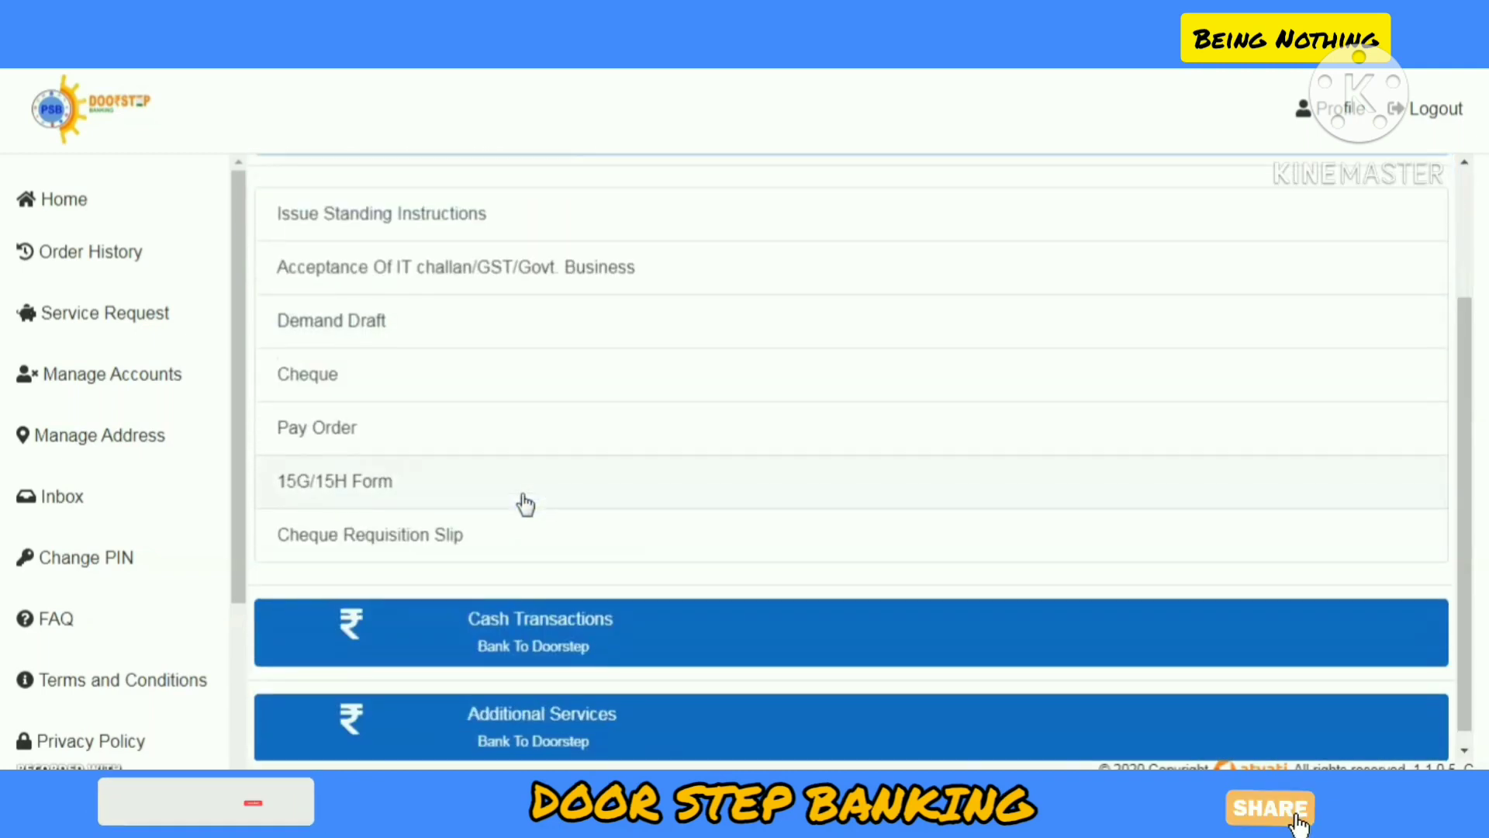
scroll(526, 504, up, 2)
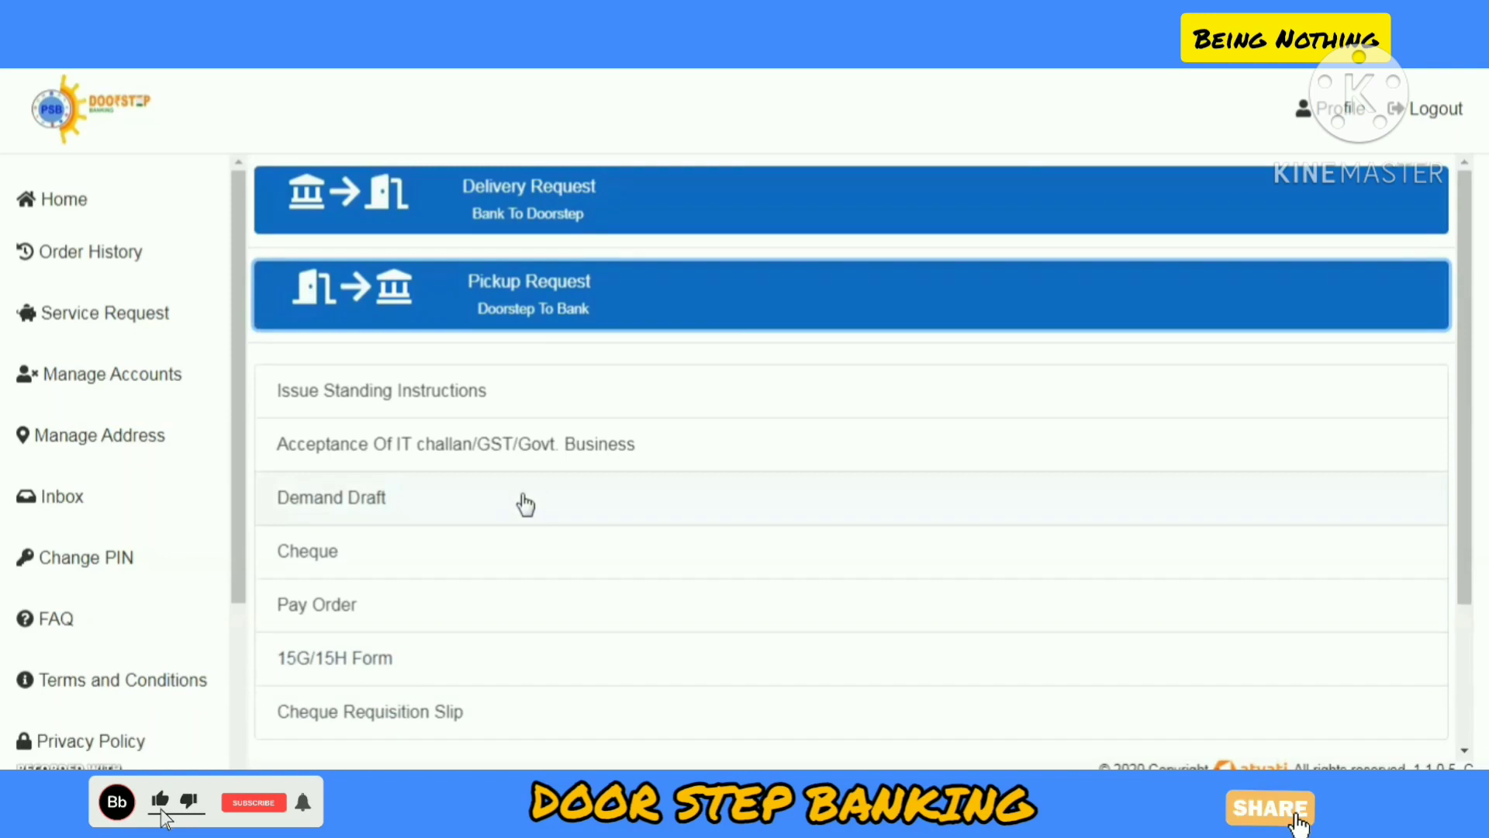